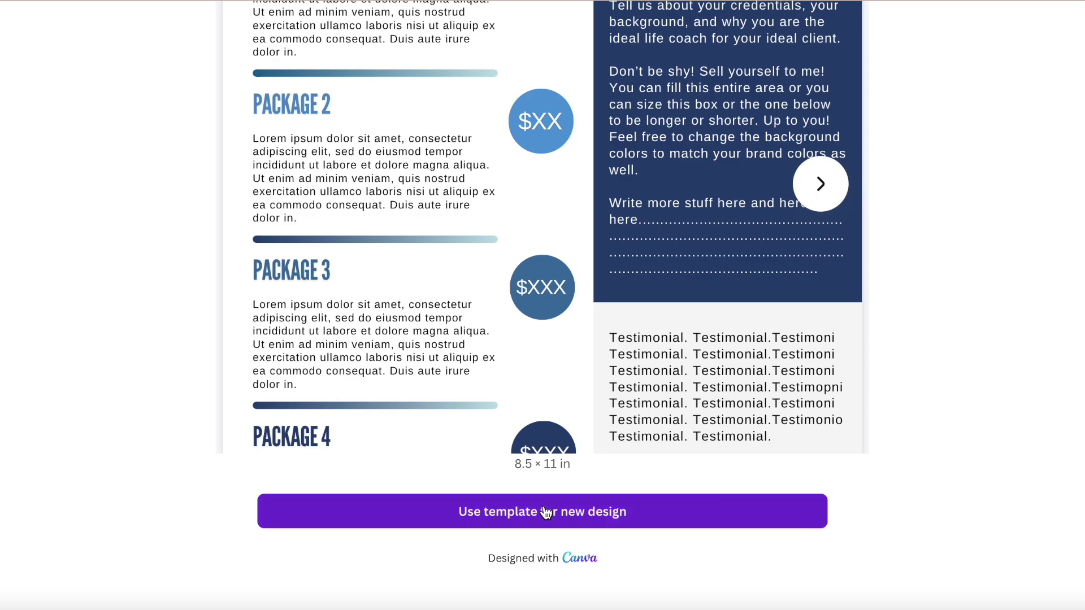
# Step: Create a new design from the Life Coach price list template and review all nine pages
pyautogui.click(546, 512)
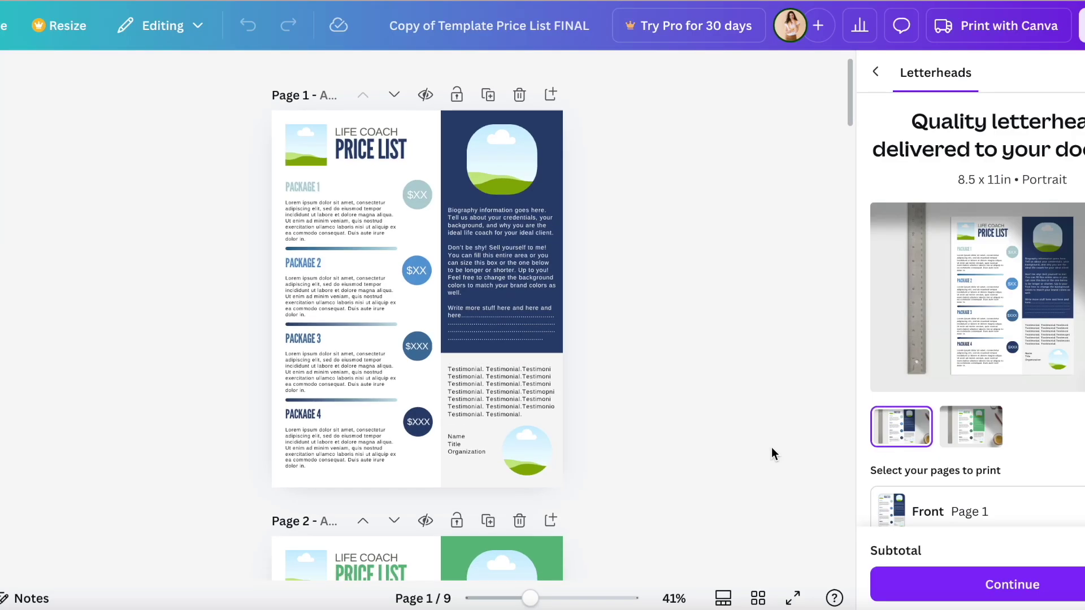
pyautogui.scroll(-5, 772, 450)
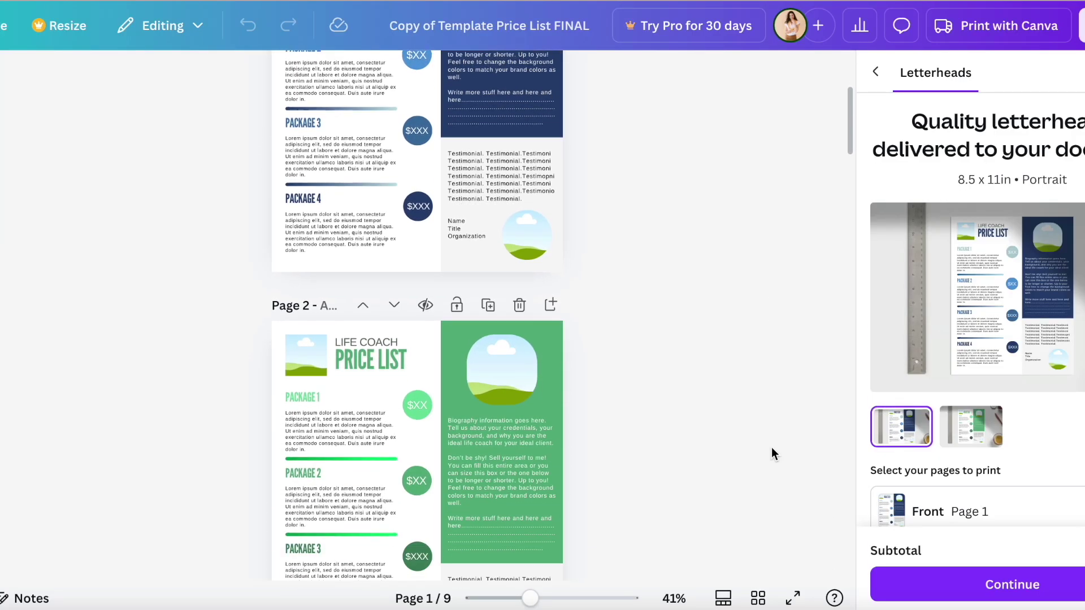
pyautogui.scroll(-8, 772, 449)
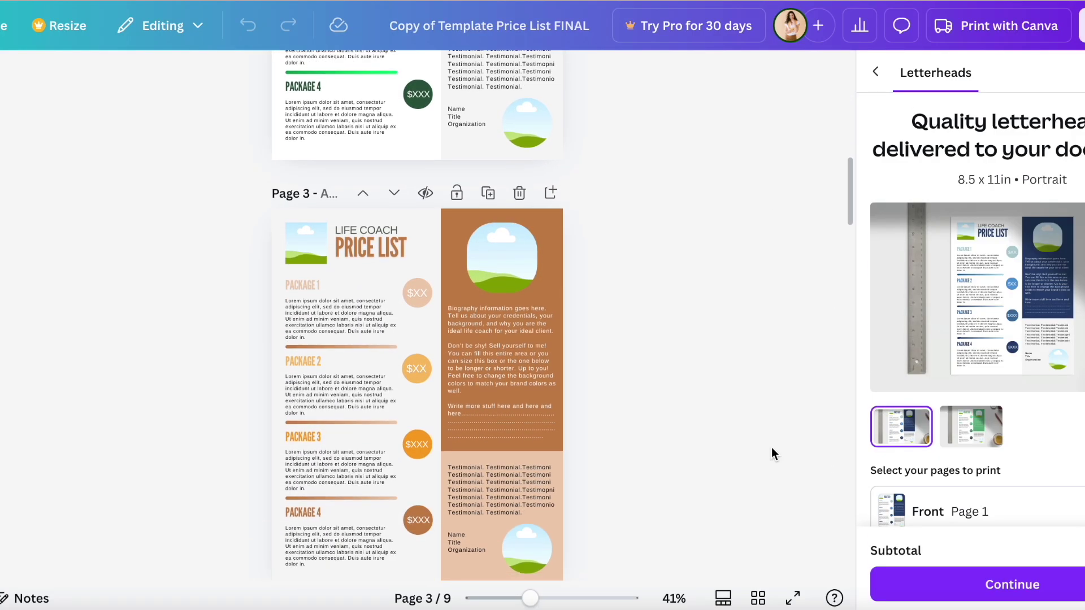
pyautogui.scroll(-10, 772, 452)
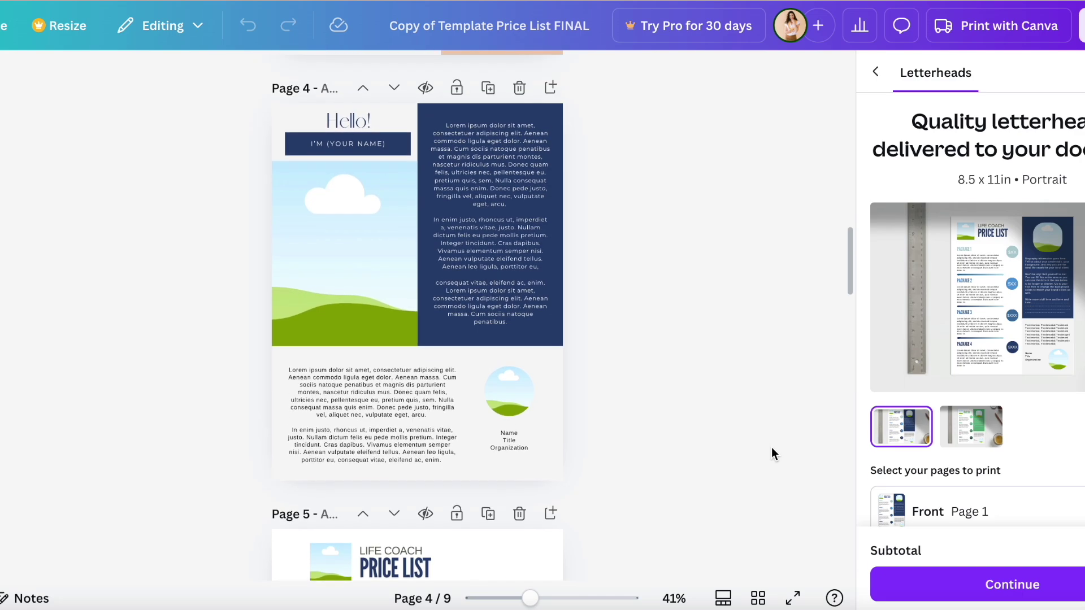
pyautogui.scroll(-10, 772, 452)
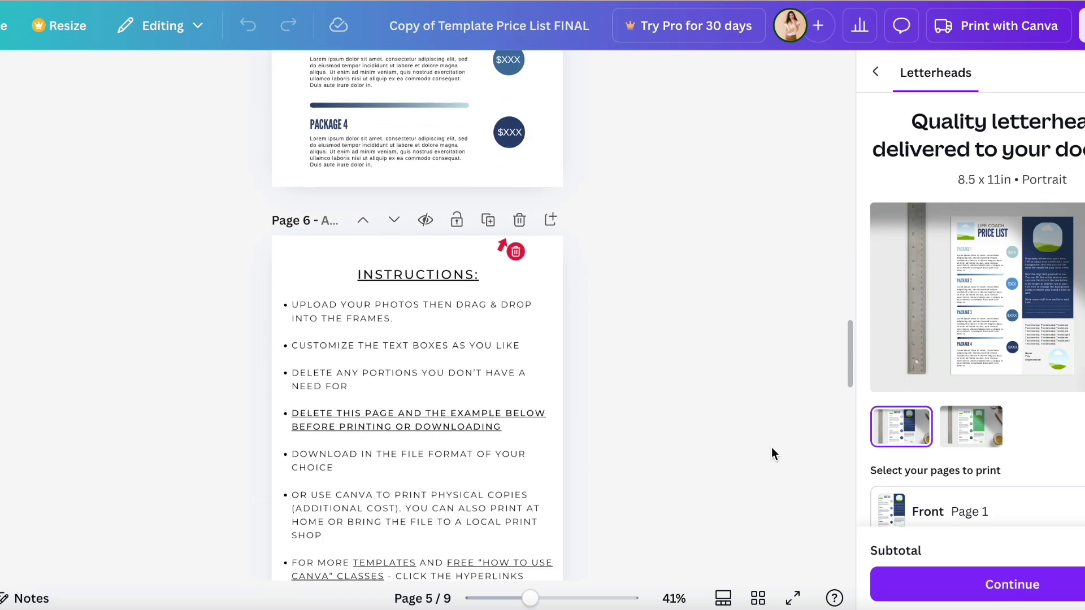
pyautogui.scroll(-10, 771, 453)
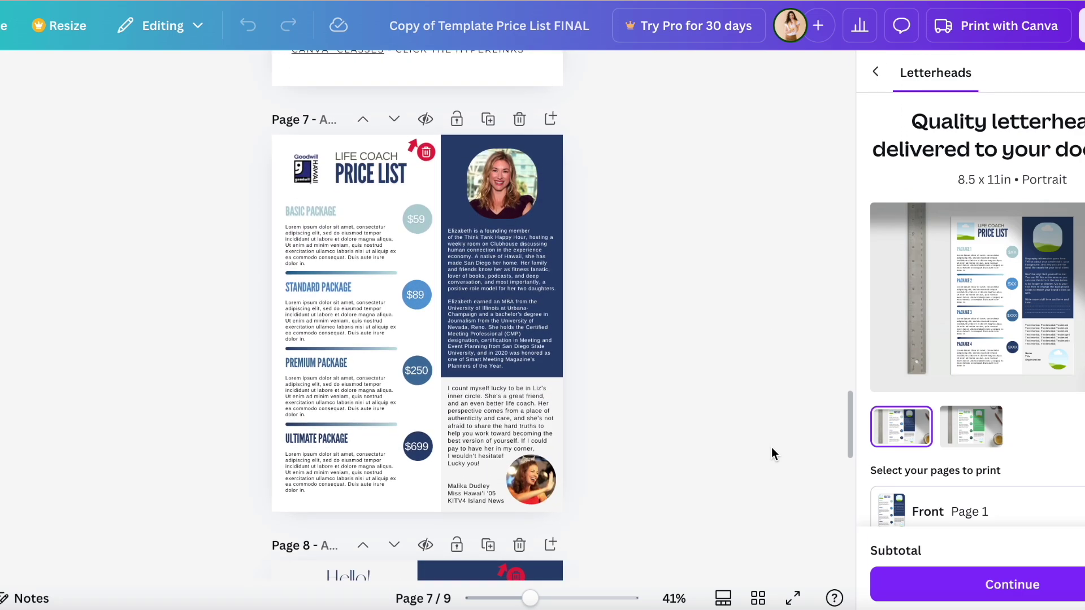
pyautogui.scroll(-10, 772, 450)
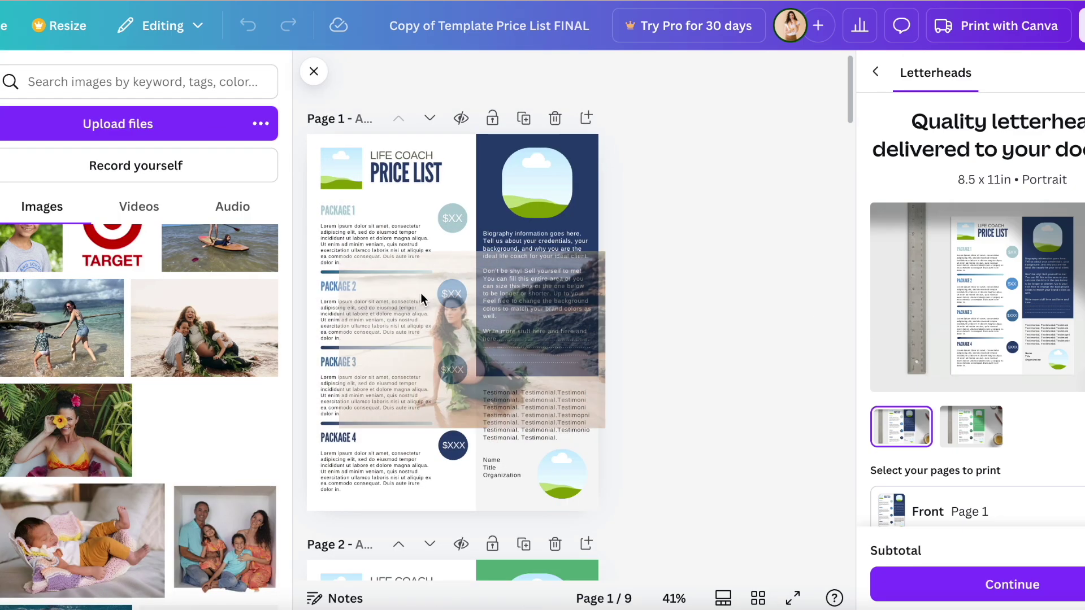
# Step: Drop the beach photo into page 1's circular frame, enlarging and repositioning its crop
pyautogui.moveTo(421, 298); pyautogui.dragTo(542, 187)
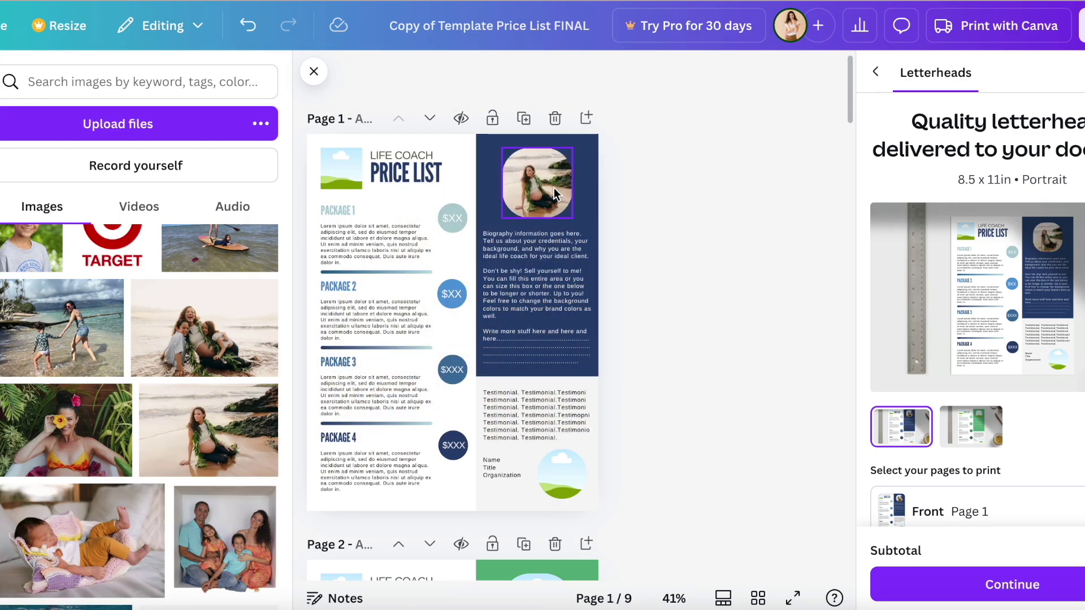
pyautogui.doubleClick(554, 188)
pyautogui.moveTo(591, 220); pyautogui.dragTo(642, 254)
pyautogui.moveTo(544, 192); pyautogui.dragTo(519, 167)
pyautogui.click(532, 285)
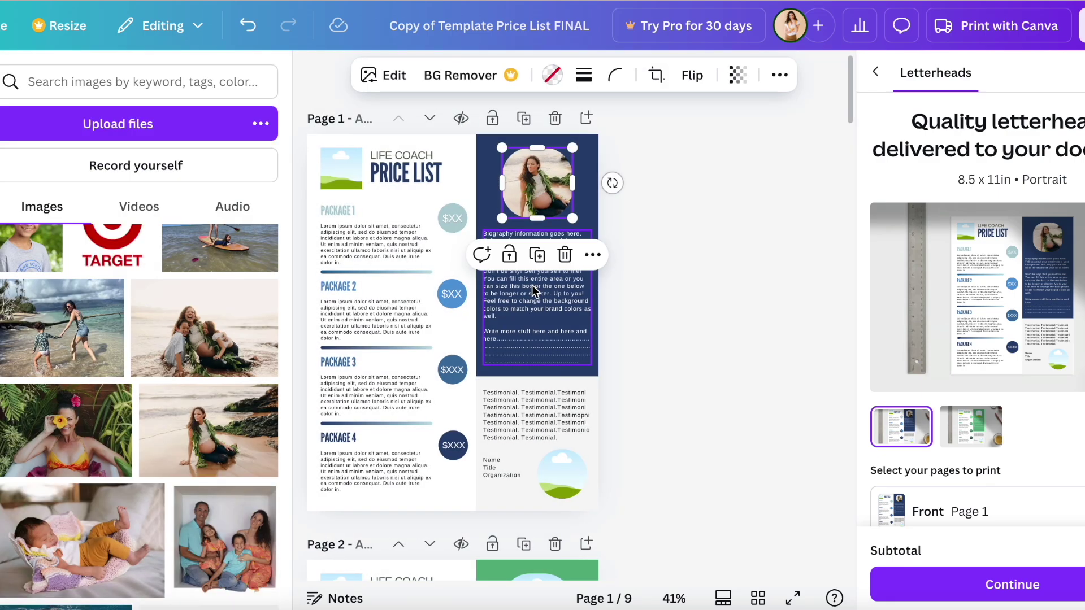
# Step: Select and clear the biography placeholder text
pyautogui.click(516, 310)
pyautogui.click(516, 311)
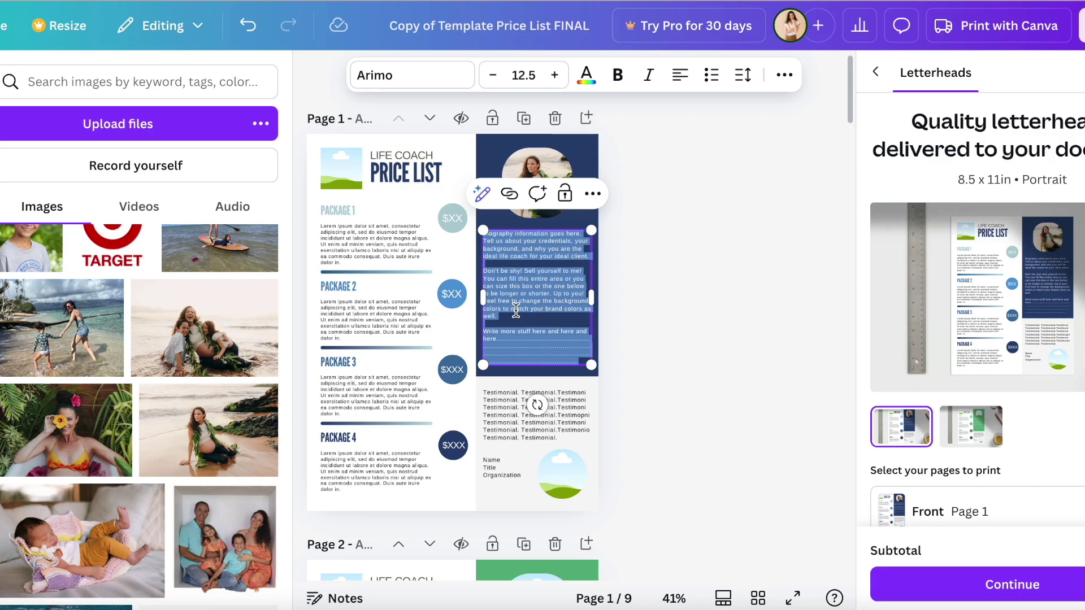
pyautogui.press('BackSpace')
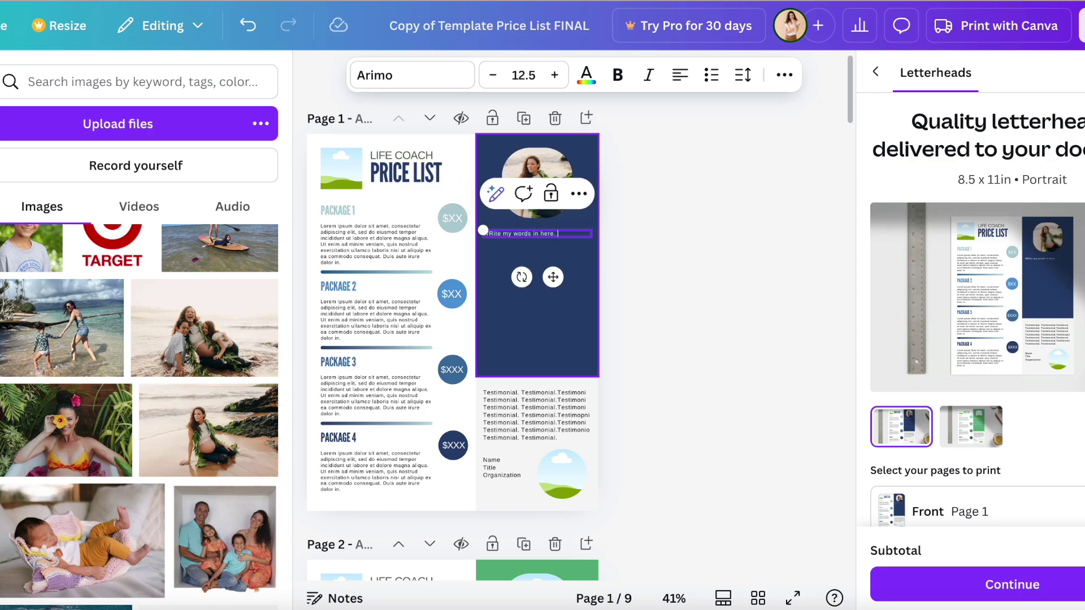
# Step: Undo the test bio typing and delete the 'Write more stuff here' paragraph
pyautogui.write('wRite my words in here. Who are you? What do you do? etc')
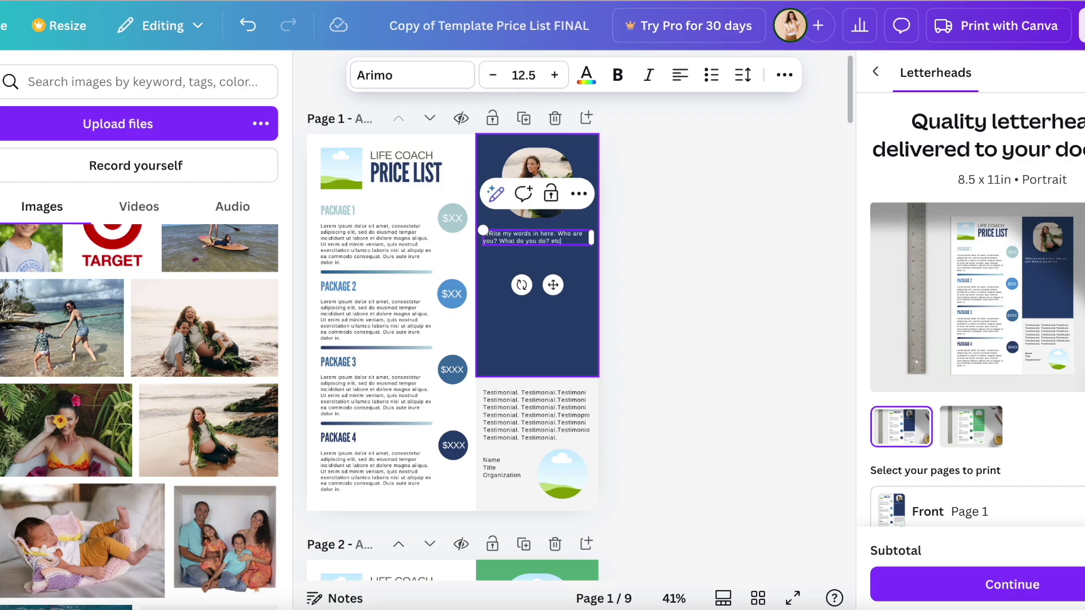
pyautogui.write('...')
pyautogui.write('x')
pyautogui.write('xxxxxxcc')
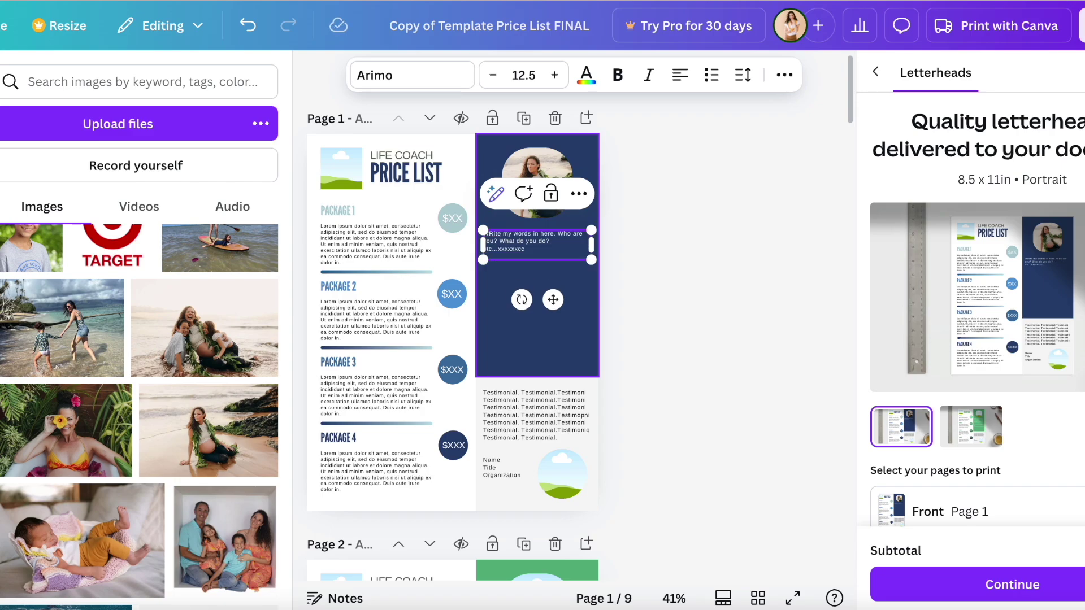
pyautogui.hotkey('ctrl', 'z')
pyautogui.hotkey('ctrl', 'z')
pyautogui.hotkey('ctrl', 'z')
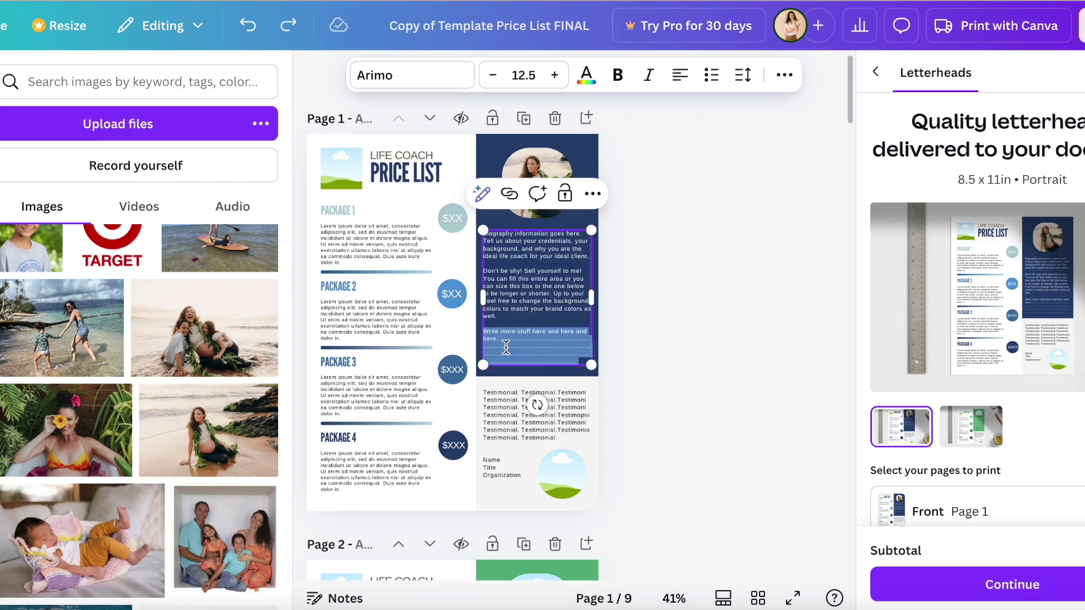
pyautogui.press('BackSpace')
pyautogui.press('BackSpace')
pyautogui.press('BackSpace')
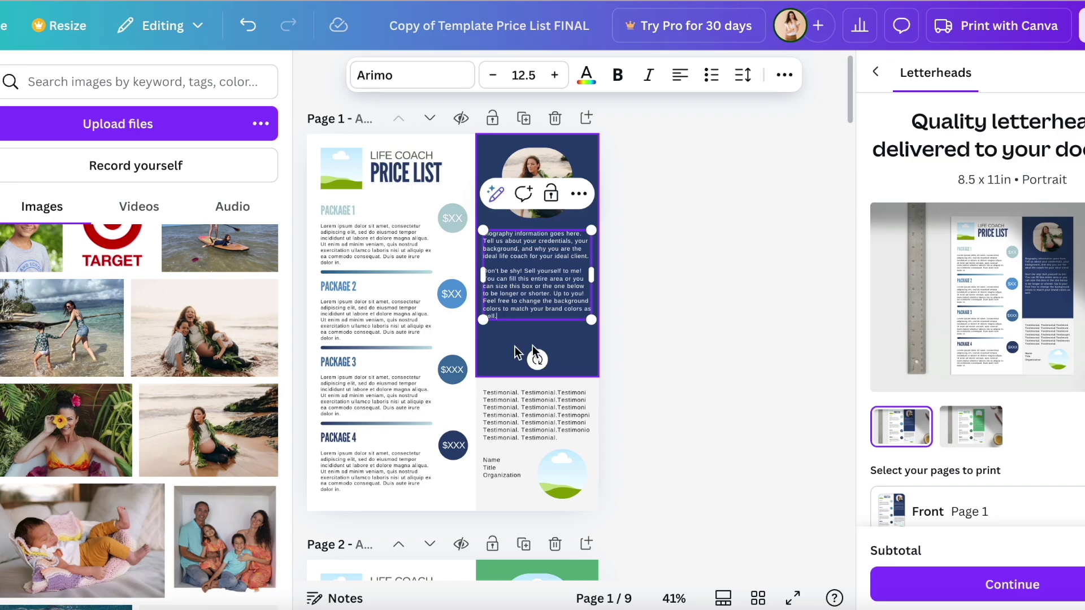
# Step: Move the biography text box and the portrait photo lower in the dark column
pyautogui.click(697, 286)
pyautogui.click(562, 283)
pyautogui.moveTo(562, 282); pyautogui.dragTo(563, 301)
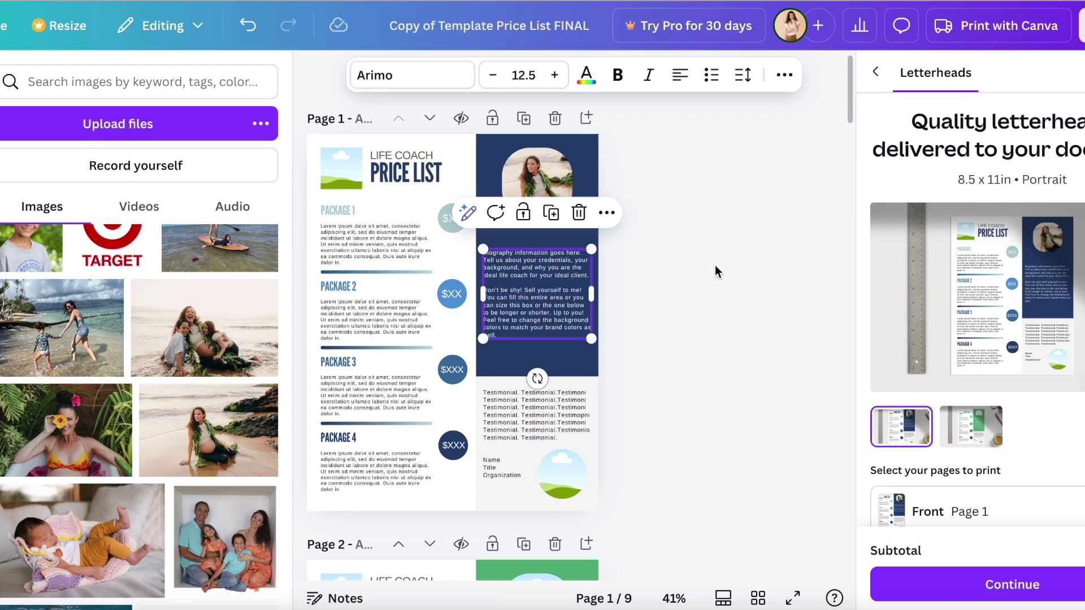
pyautogui.click(715, 266)
pyautogui.click(544, 201)
pyautogui.moveTo(544, 200); pyautogui.dragTo(544, 203)
pyautogui.click(701, 242)
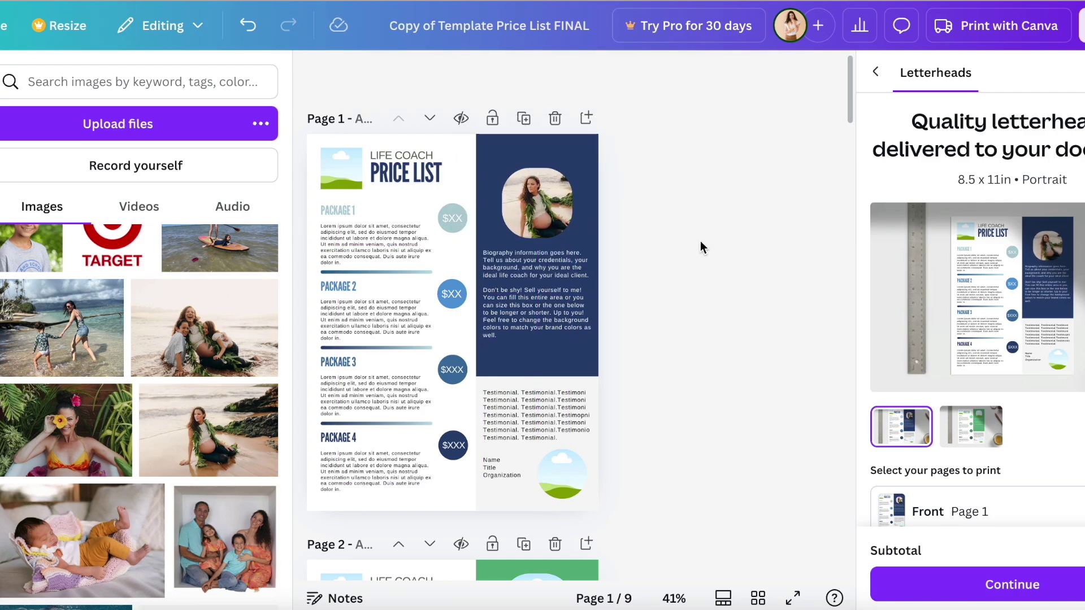
# Step: Zoom page 1 to about 137% and centre the $50 price in its circle
pyautogui.click(366, 244)
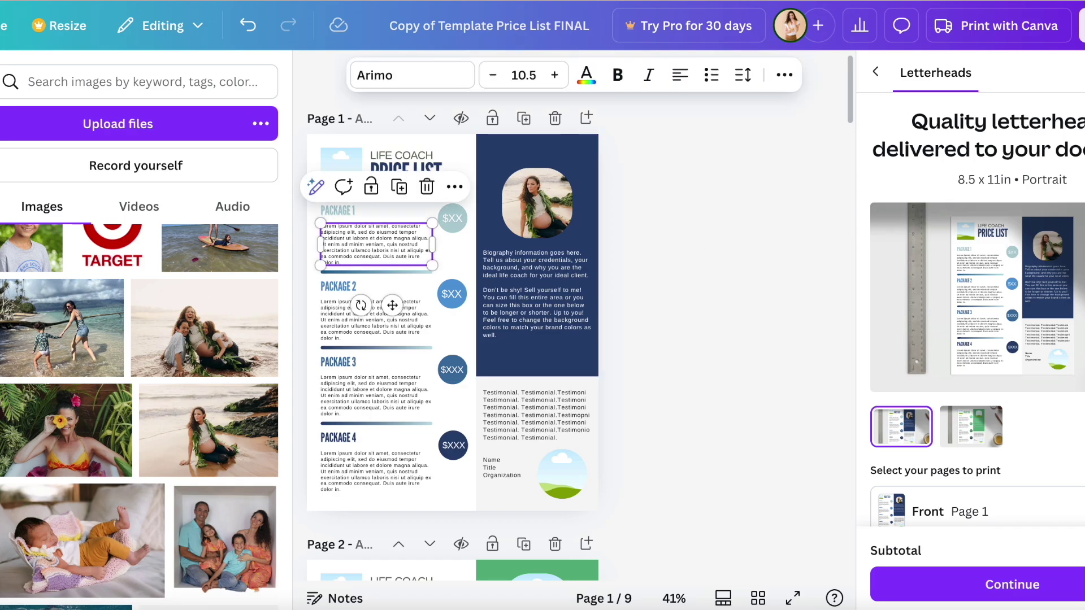
pyautogui.click(367, 244)
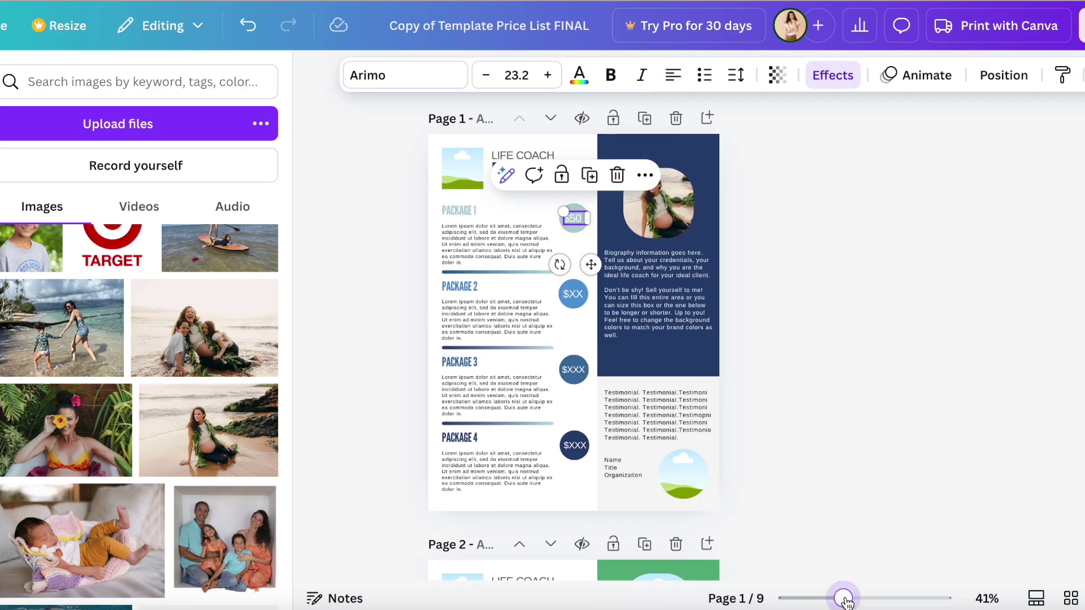
pyautogui.moveTo(843, 599); pyautogui.dragTo(892, 598)
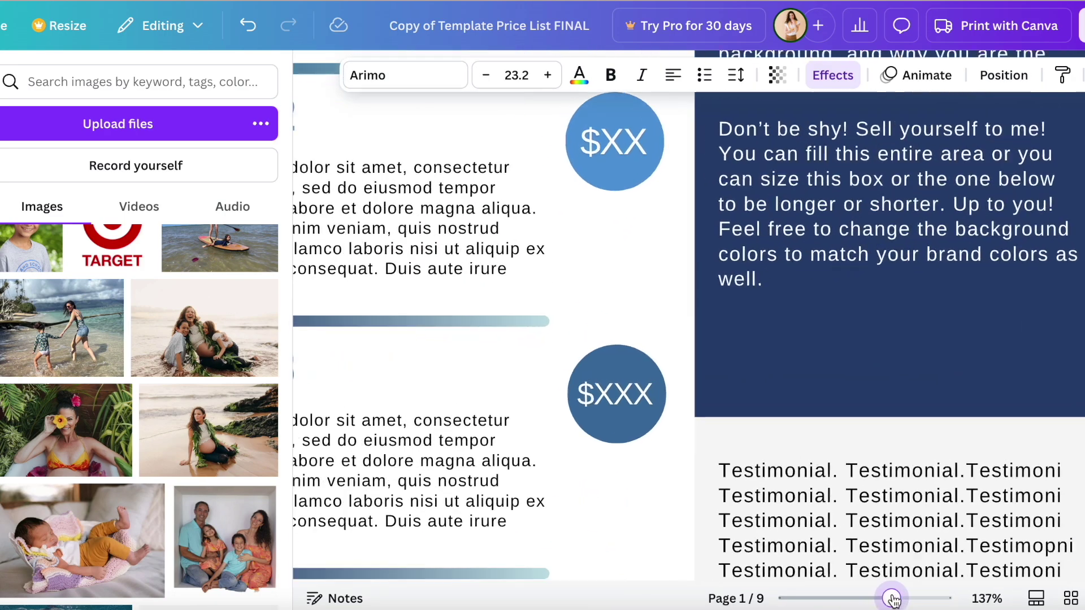
pyautogui.hscroll(-3, 701, 277)
pyautogui.scroll(5, 701, 277)
pyautogui.hscroll(2, 701, 276)
pyautogui.scroll(3, 701, 277)
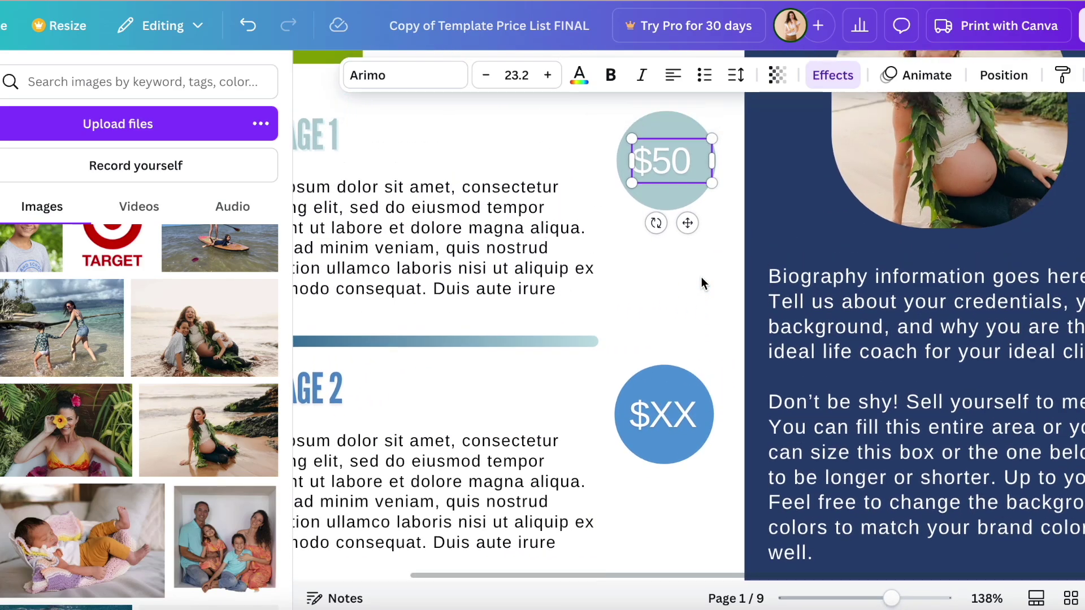
pyautogui.moveTo(689, 276); pyautogui.dragTo(693, 277)
# Step: Set the Package 2 price to $150 and Package 4 to $1400, centred in their circles
pyautogui.click(718, 342)
pyautogui.click(656, 478)
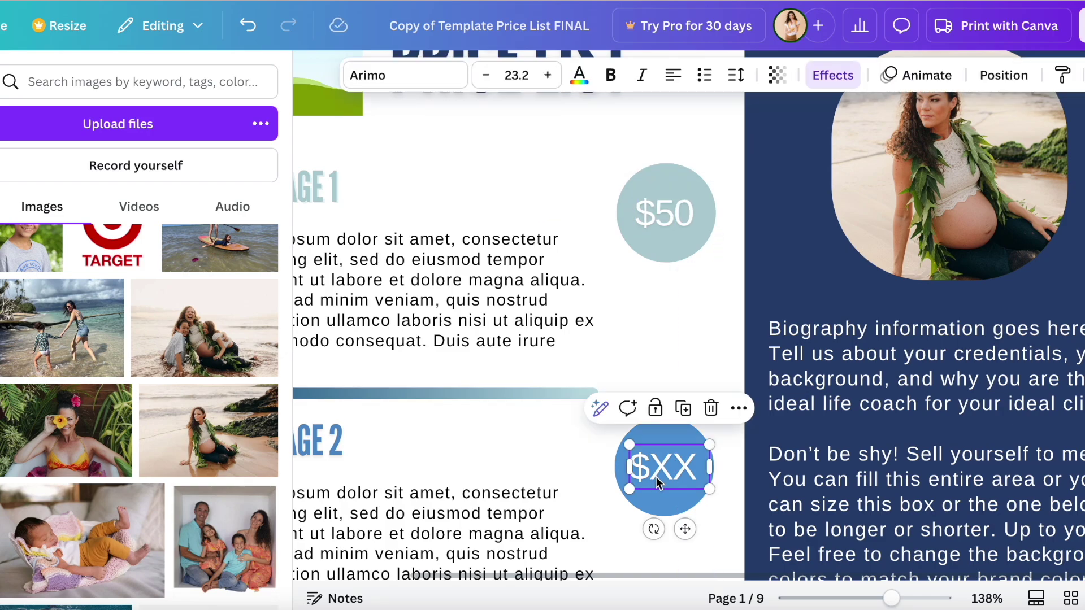
pyautogui.click(672, 466)
pyautogui.write('$150')
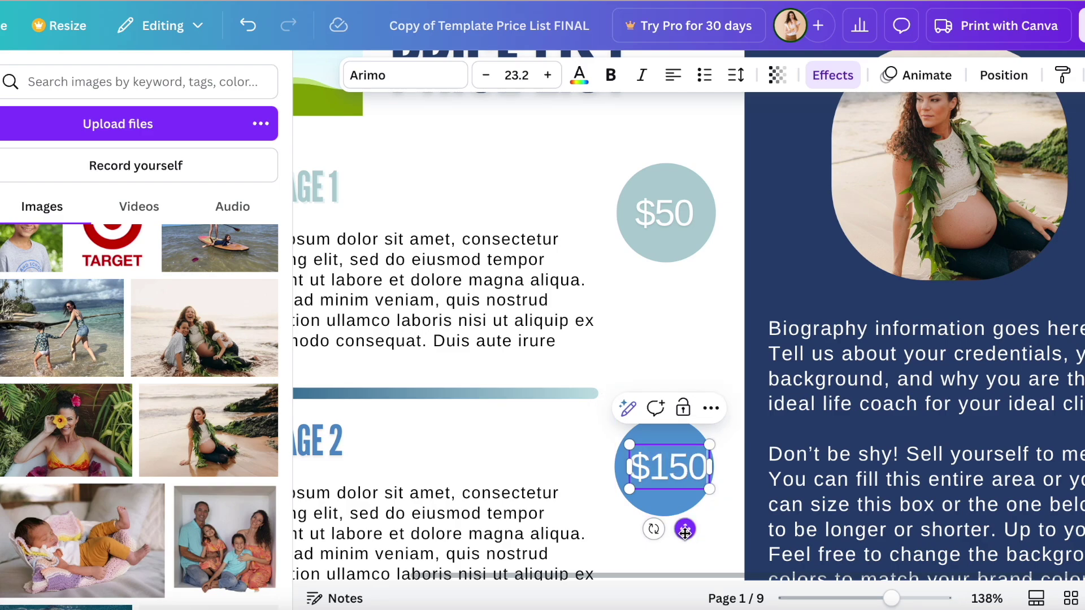
pyautogui.moveTo(685, 532); pyautogui.dragTo(680, 534)
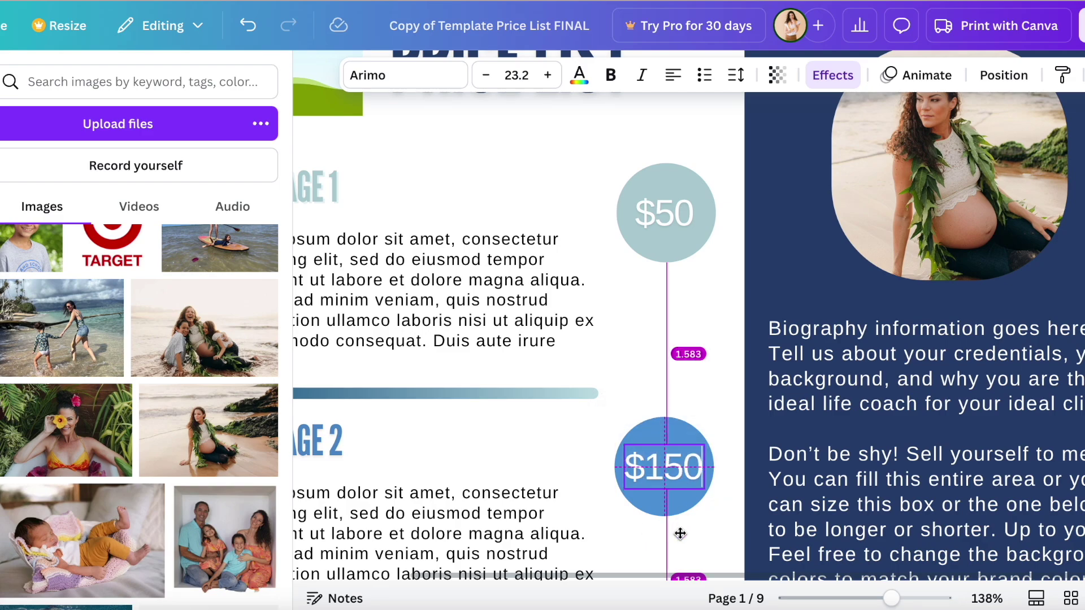
pyautogui.scroll(-5, 678, 535)
pyautogui.doubleClick(673, 292)
pyautogui.write('$1400')
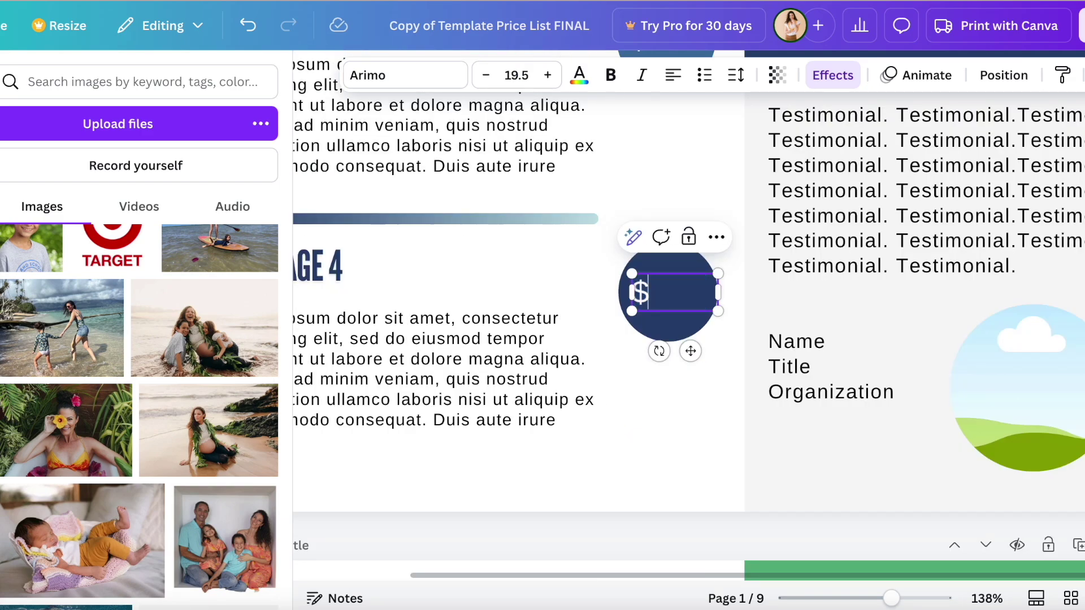
pyautogui.moveTo(690, 351); pyautogui.dragTo(685, 353)
pyautogui.click(704, 382)
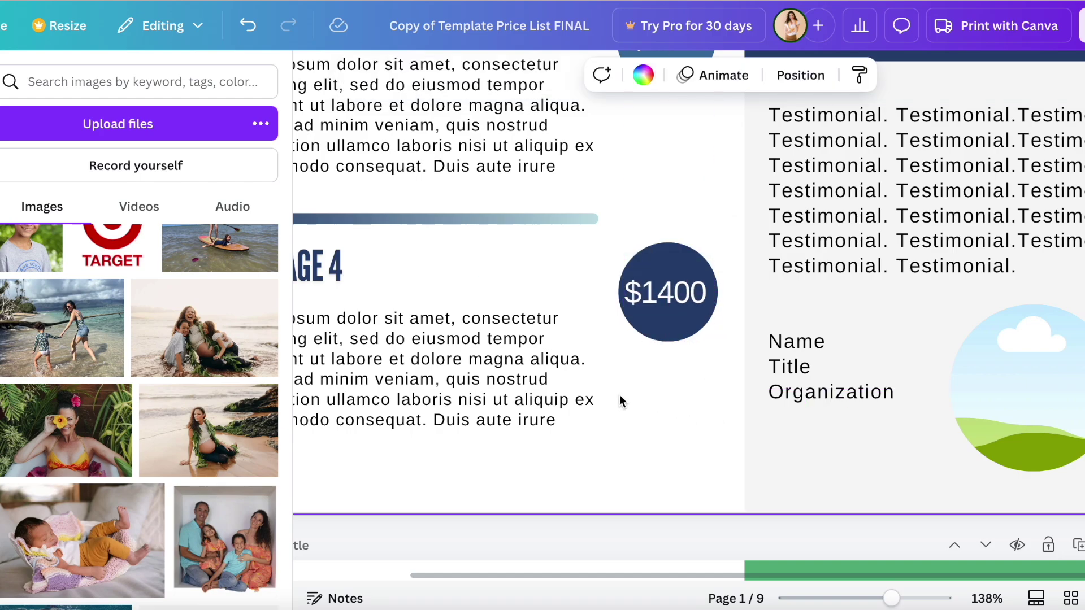
# Step: Rename the PACKAGE 4 heading to ULTIMATE PACKAGE and widen it to one line
pyautogui.hscroll(-2, 612, 391)
pyautogui.doubleClick(437, 267)
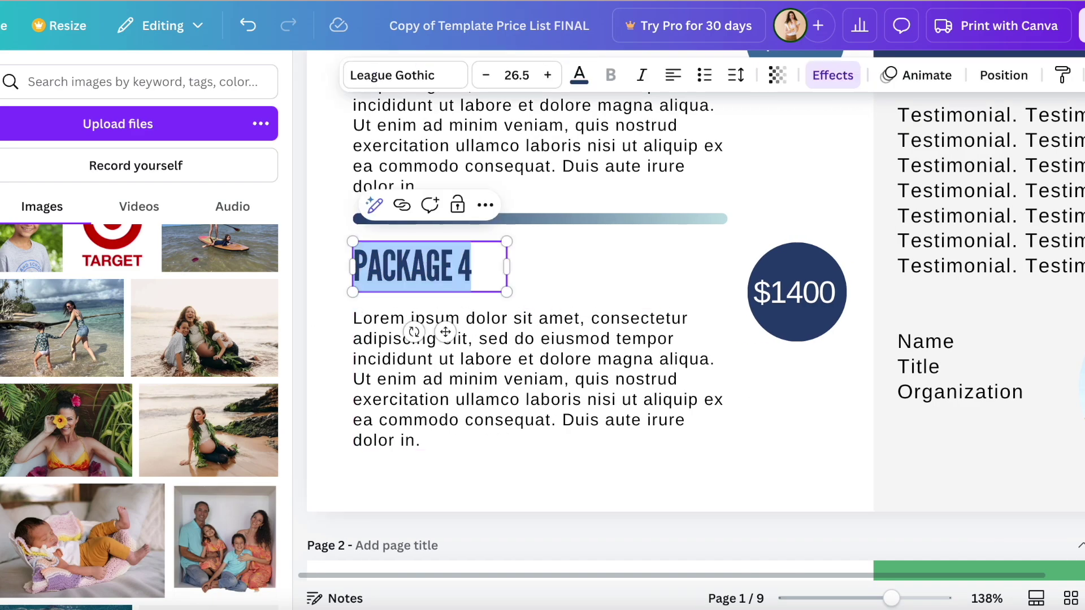
pyautogui.write('ULTIMATE PACKAGE')
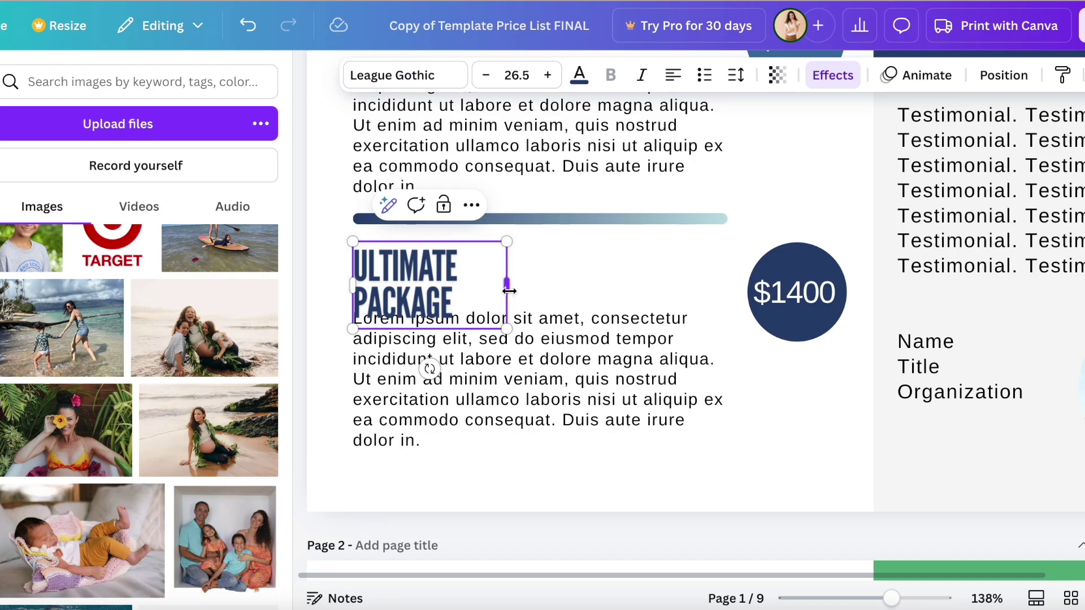
pyautogui.moveTo(509, 290); pyautogui.dragTo(601, 291)
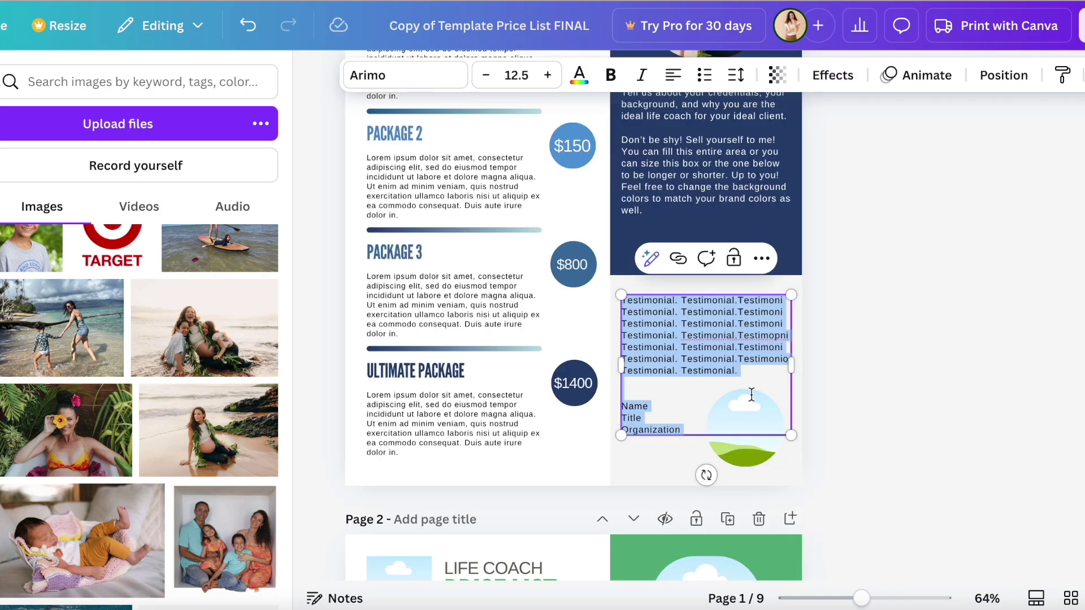
# Step: Fill the testimonial circle with the flower-holding woman's photo, then enlarge and reposition its crop
pyautogui.click(751, 407)
pyautogui.click(751, 446)
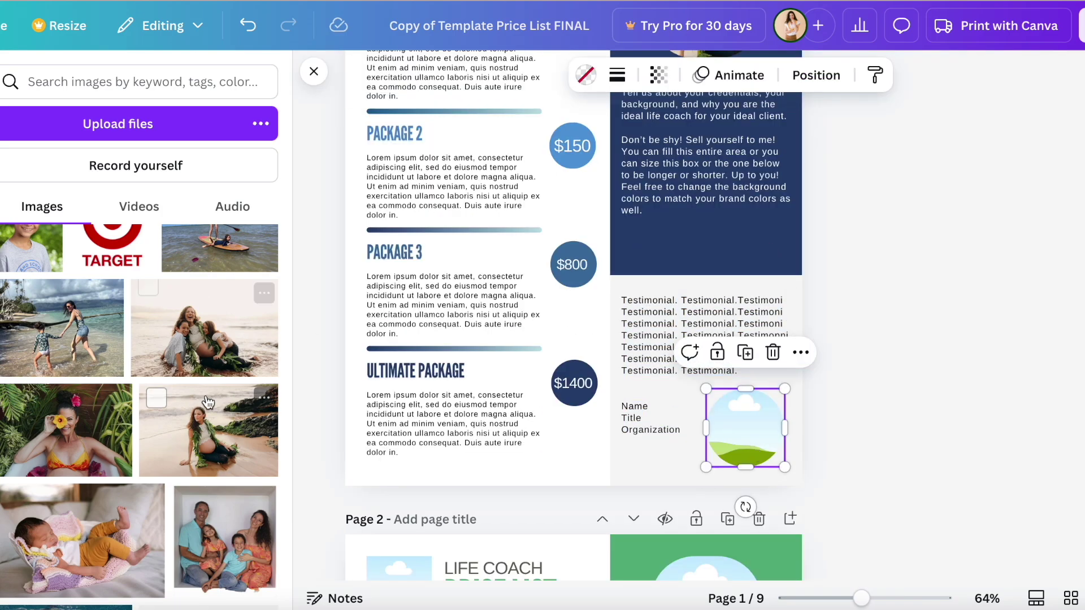
pyautogui.moveTo(66, 479); pyautogui.dragTo(745, 429)
pyautogui.doubleClick(740, 435)
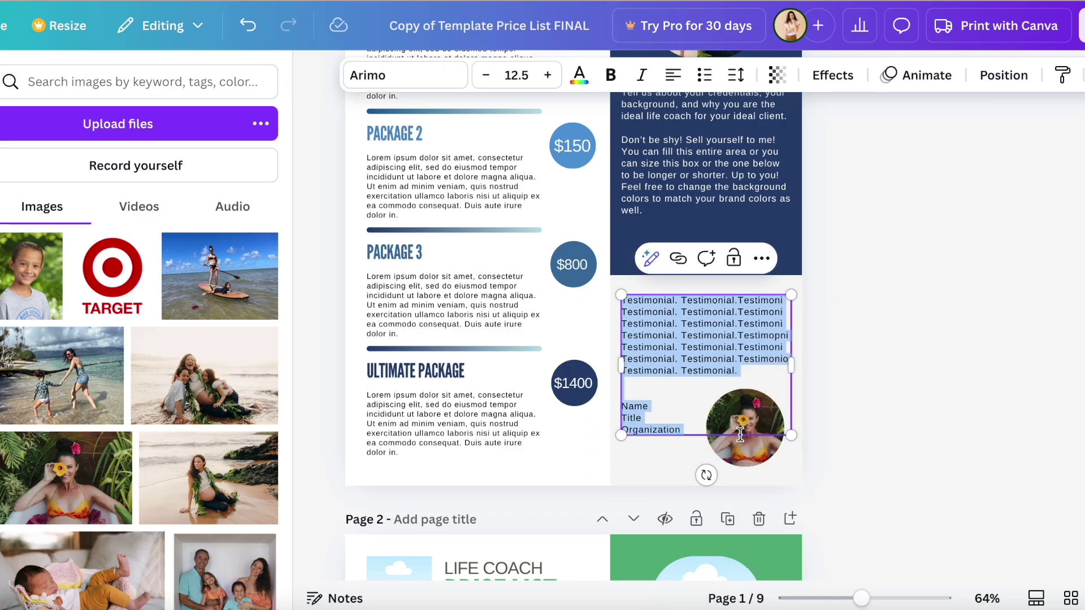
pyautogui.doubleClick(748, 451)
pyautogui.moveTo(685, 389); pyautogui.dragTo(638, 354)
pyautogui.moveTo(754, 437); pyautogui.dragTo(770, 465)
pyautogui.click(964, 368)
pyautogui.scroll(-3, 924, 403)
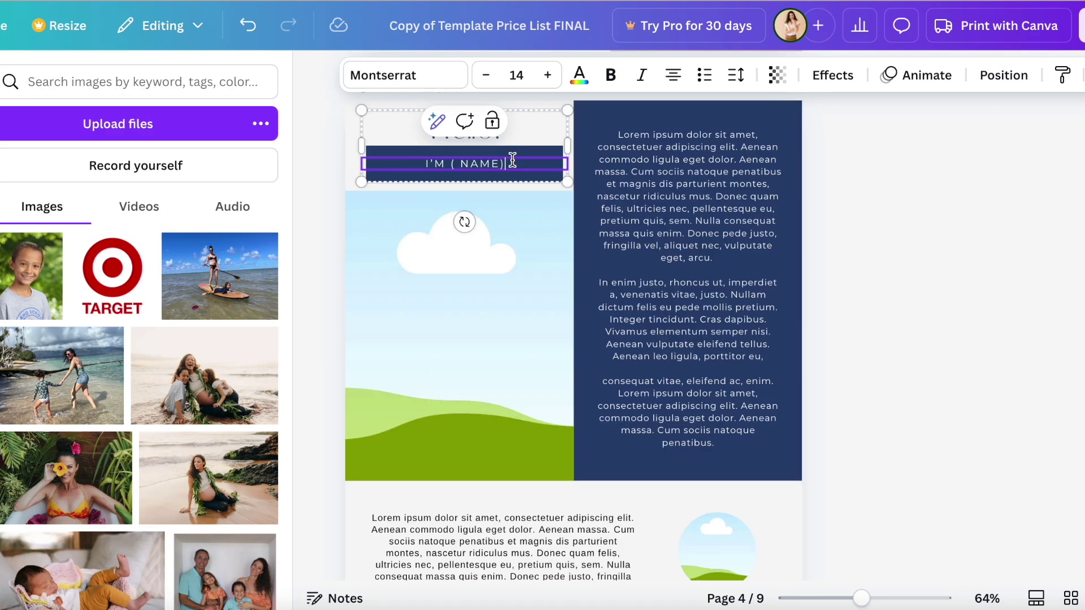
# Step: Remove the name placeholder on page 4 and change the Hello! greeting to Aloha!
pyautogui.press('BackSpace')
pyautogui.press('BackSpace')
pyautogui.press('BackSpace')
pyautogui.press('BackSpace')
pyautogui.click(475, 129)
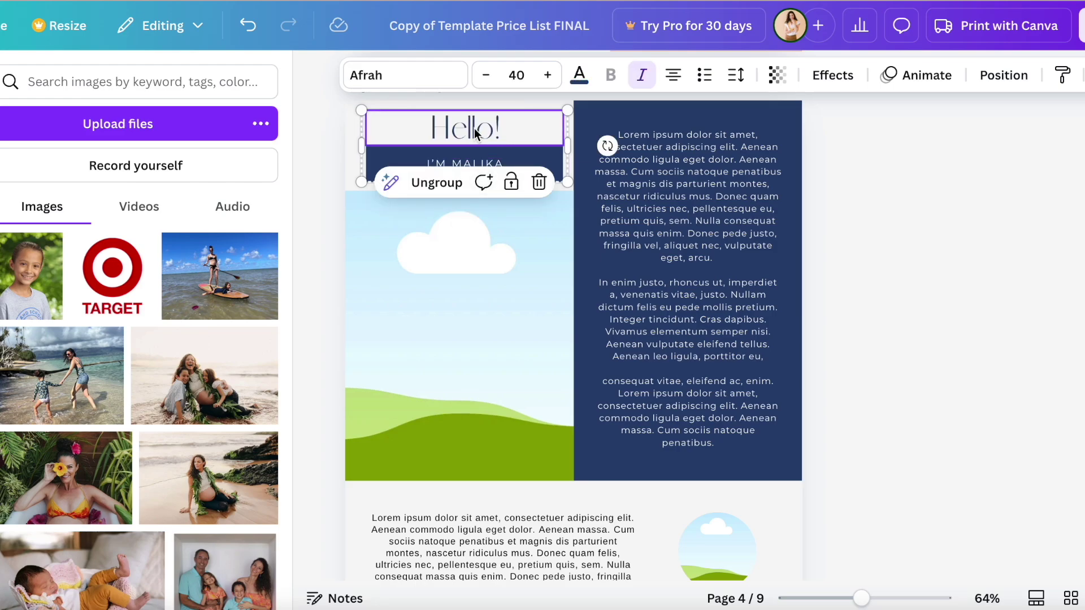
pyautogui.doubleClick(475, 129)
pyautogui.write('Aloha')
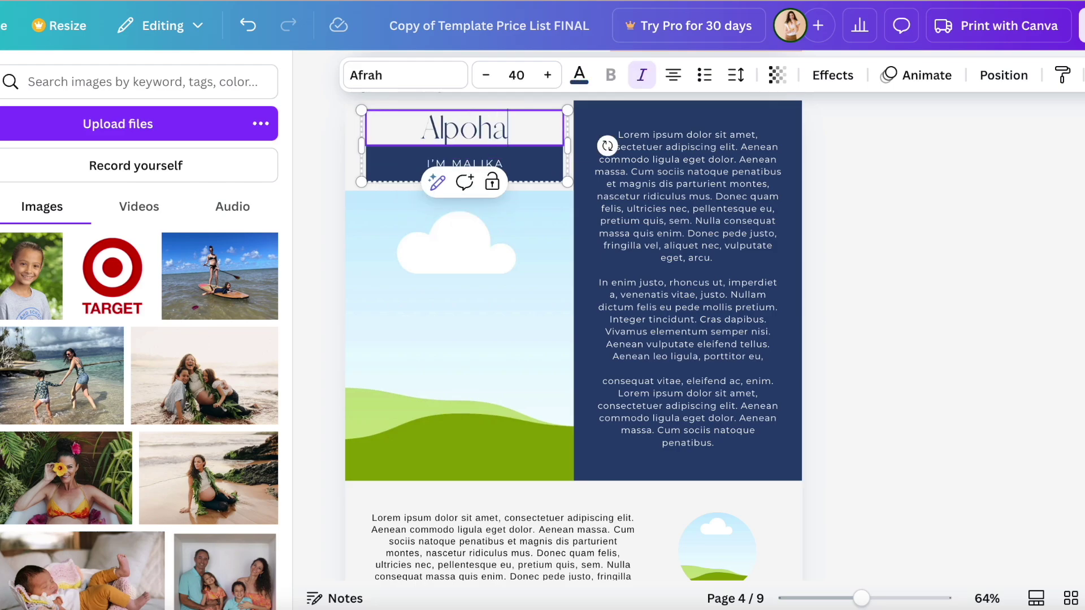
pyautogui.press('BackSpace')
pyautogui.press('BackSpace')
pyautogui.press('BackSpace')
pyautogui.press('BackSpace')
pyautogui.write('loha!')
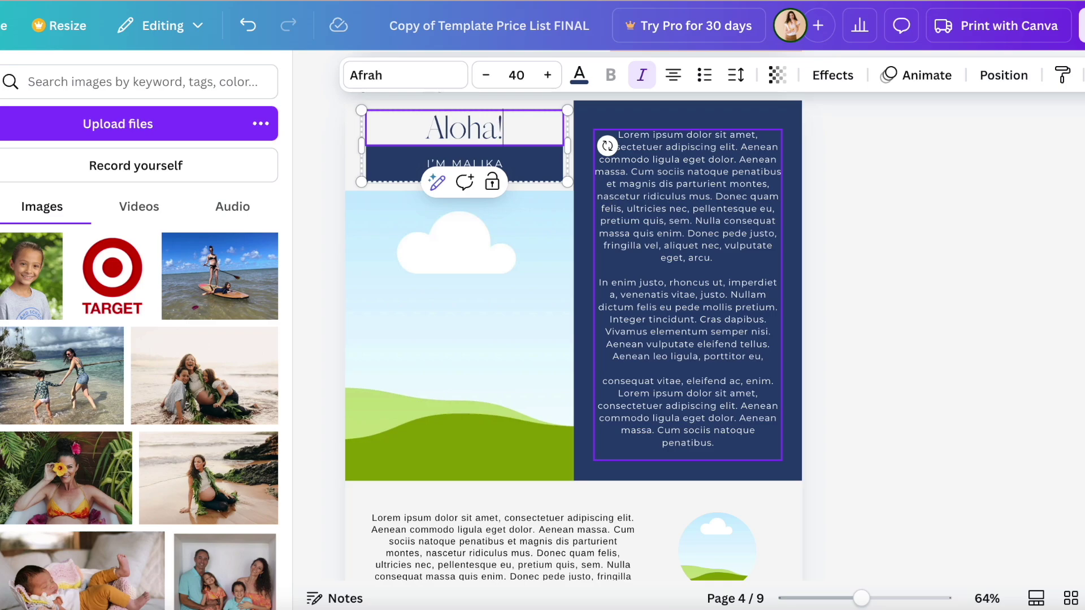
pyautogui.click(879, 382)
# Step: Fill page 4's large frame with the flower photo and its circle with the beach photo, then drop in the boy's photo
pyautogui.scroll(-5, 879, 382)
pyautogui.scroll(2, 878, 382)
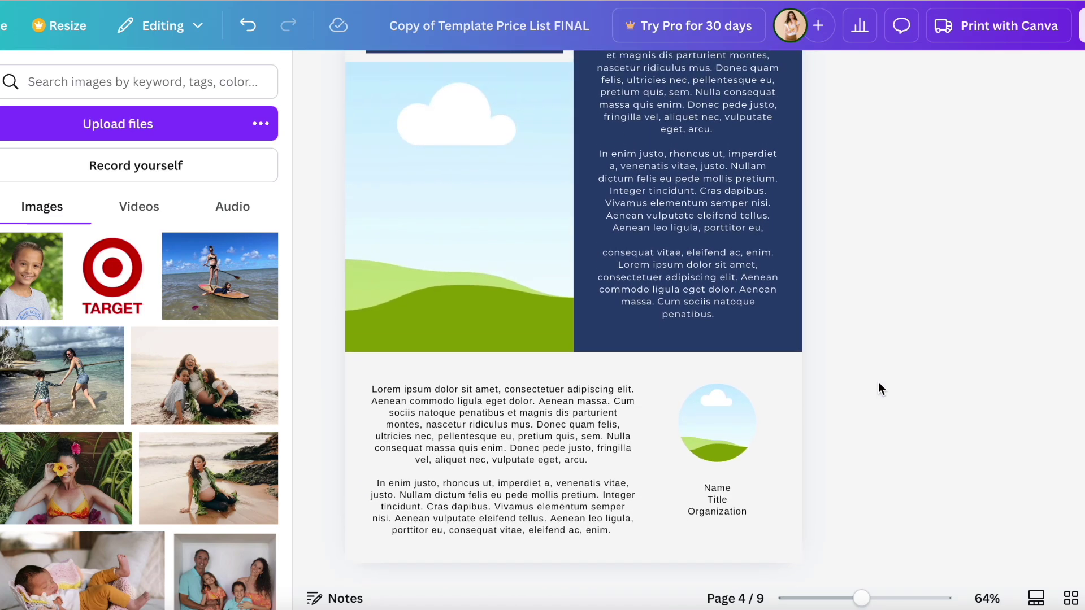
pyautogui.moveTo(66, 477); pyautogui.dragTo(470, 269)
pyautogui.scroll(-3, 938, 361)
pyautogui.moveTo(206, 477); pyautogui.dragTo(709, 296)
pyautogui.click(717, 402)
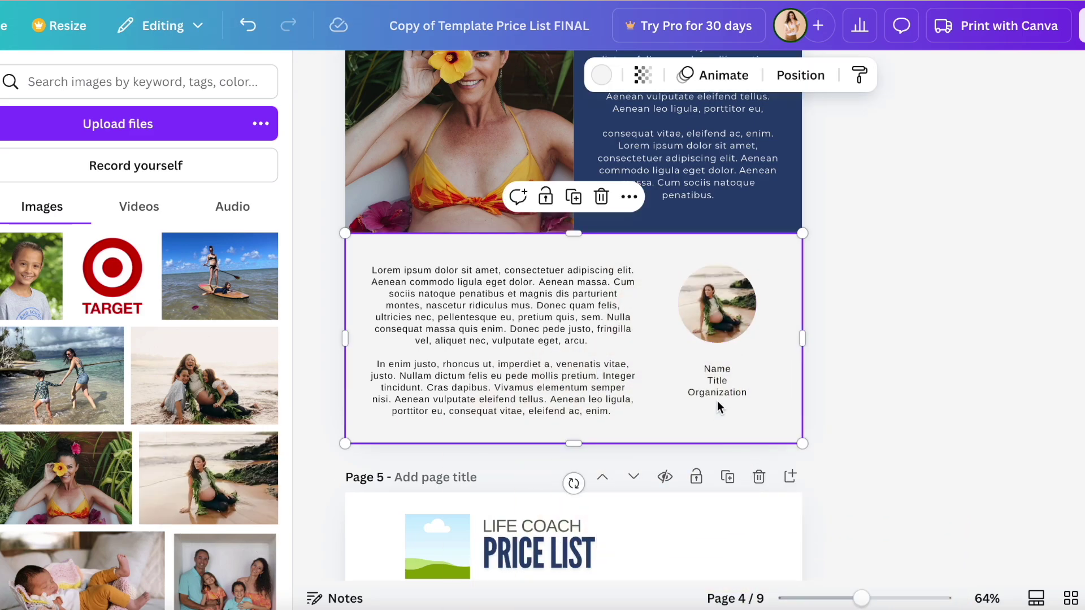
pyautogui.click(713, 374)
pyautogui.scroll(-3, 890, 378)
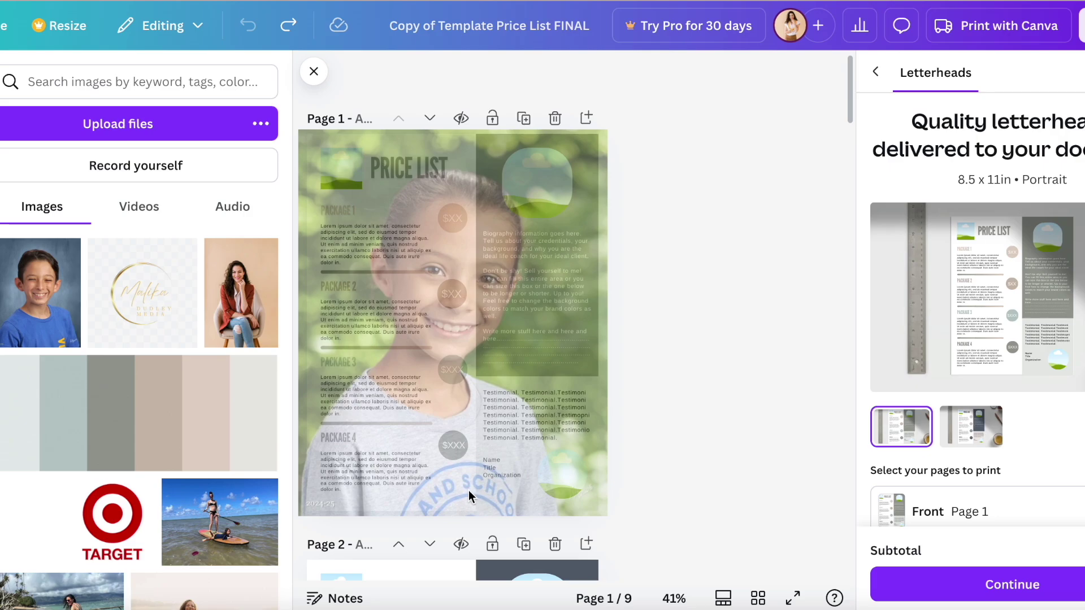
pyautogui.moveTo(469, 491); pyautogui.dragTo(567, 493)
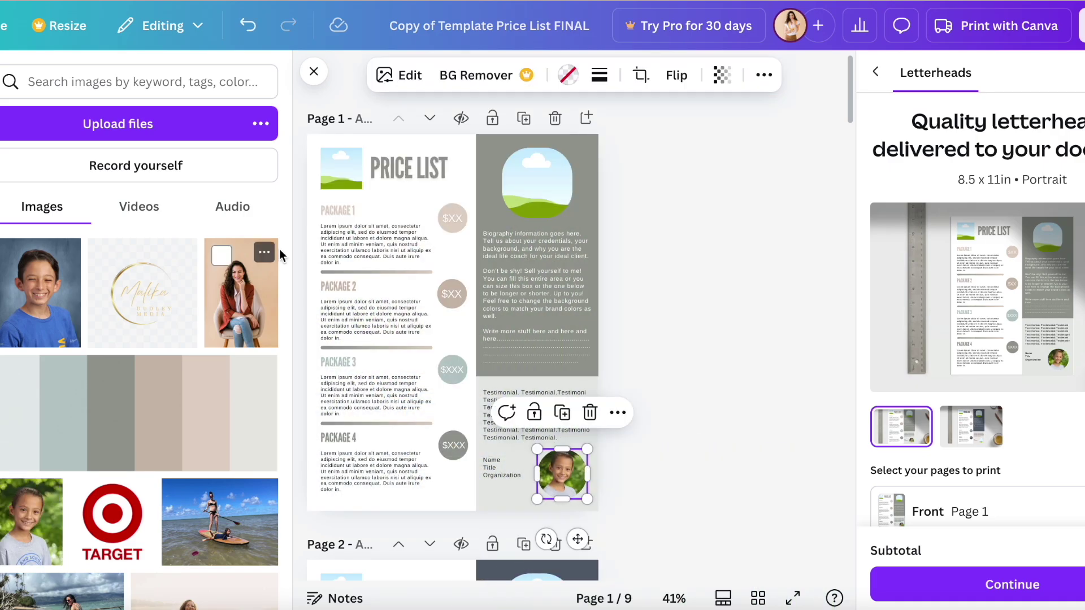
# Step: Put the seated woman's portrait in the top frame, enlarge it, and swap the PRICE LIST icon for the logo
pyautogui.moveTo(277, 251); pyautogui.dragTo(544, 207)
pyautogui.doubleClick(541, 193)
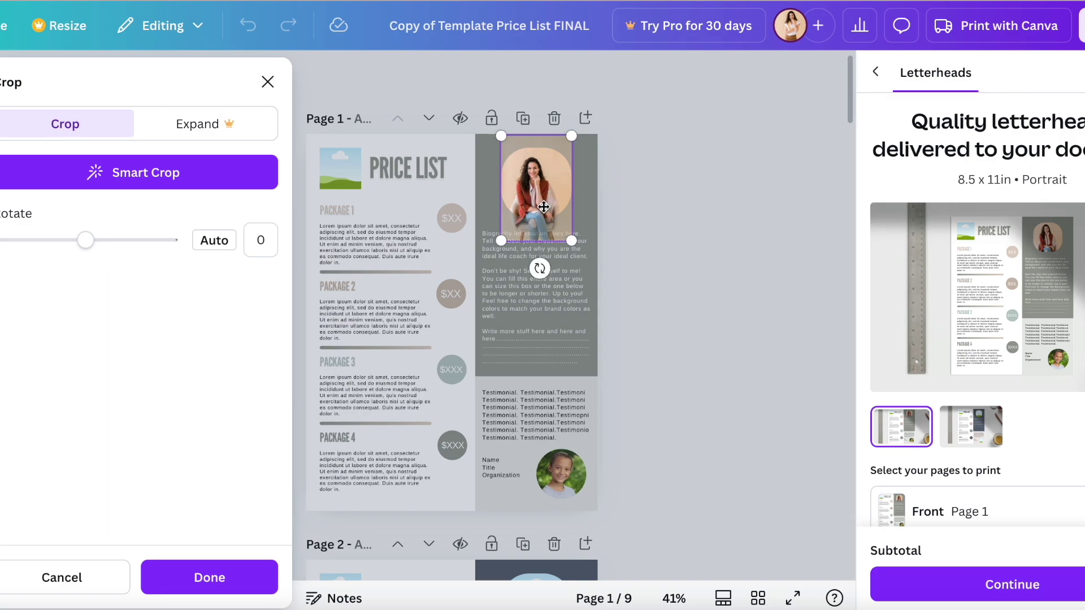
pyautogui.click(654, 222)
pyautogui.doubleClick(537, 181)
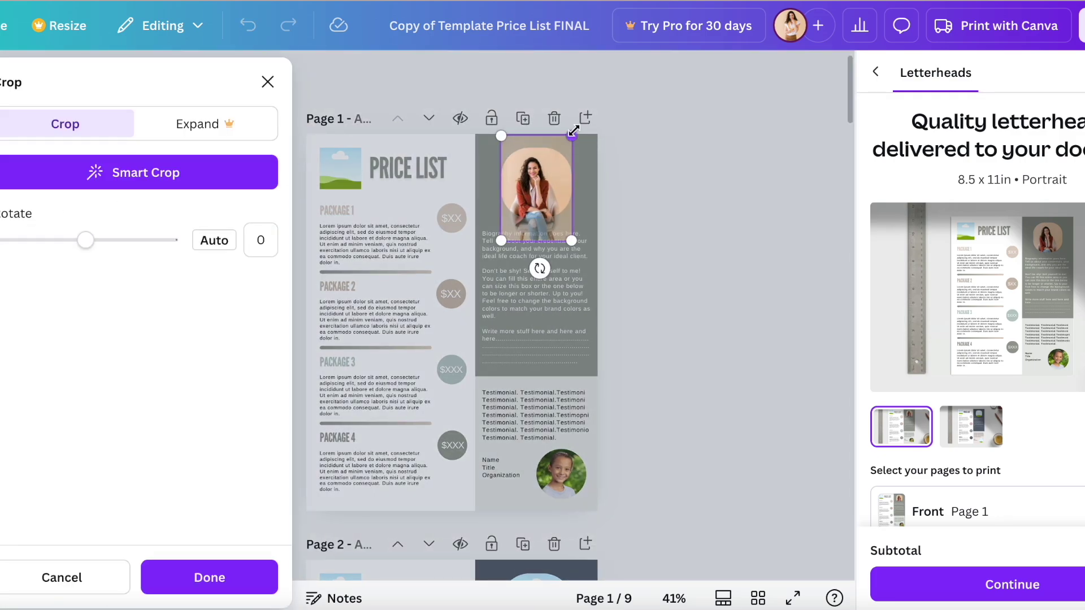
pyautogui.moveTo(572, 132); pyautogui.dragTo(579, 126)
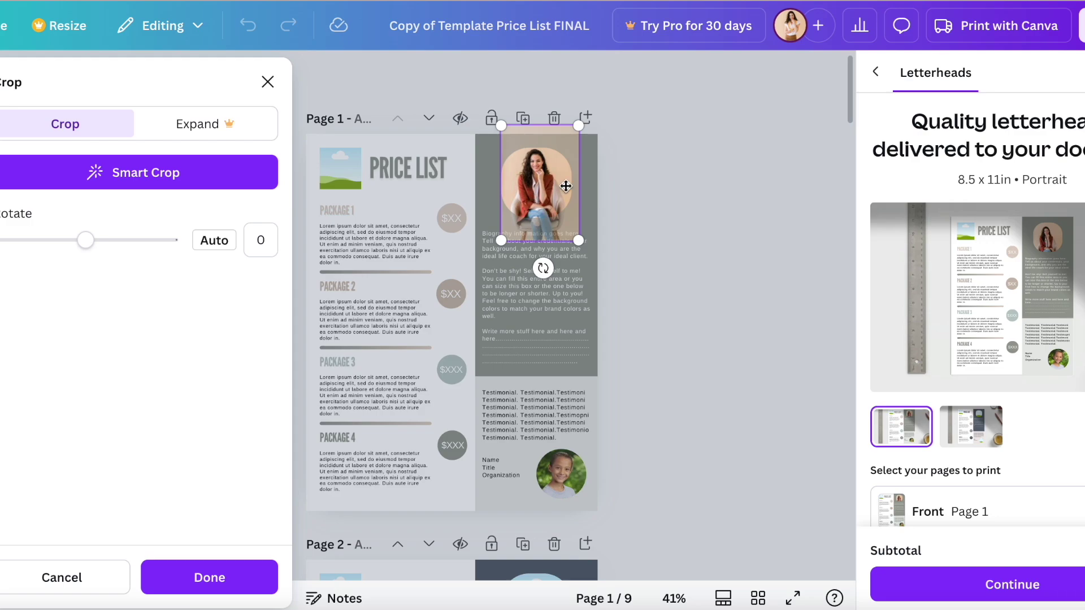
pyautogui.click(659, 205)
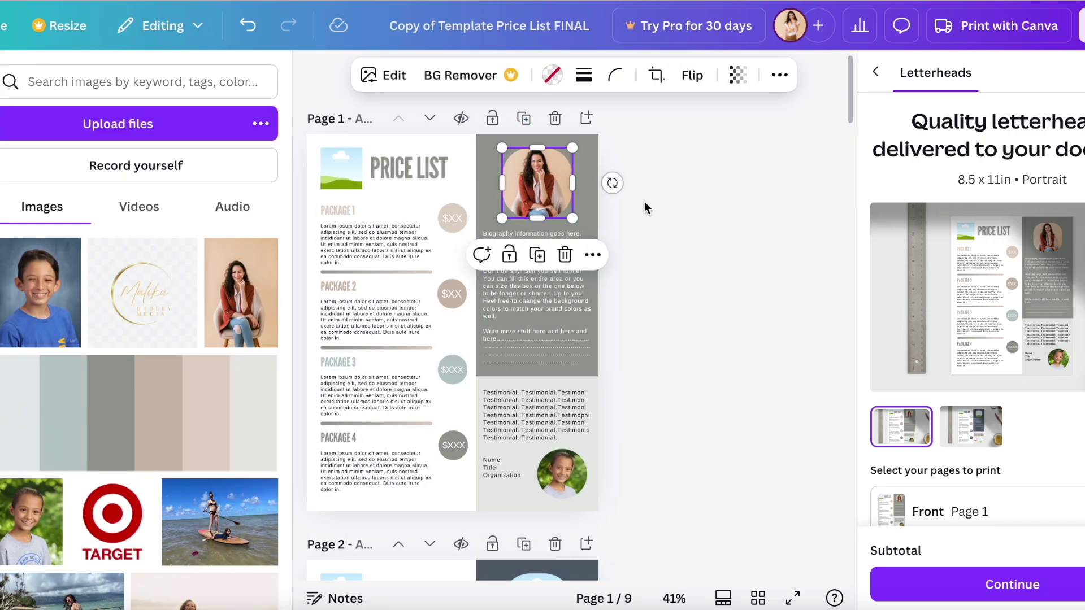
pyautogui.click(647, 208)
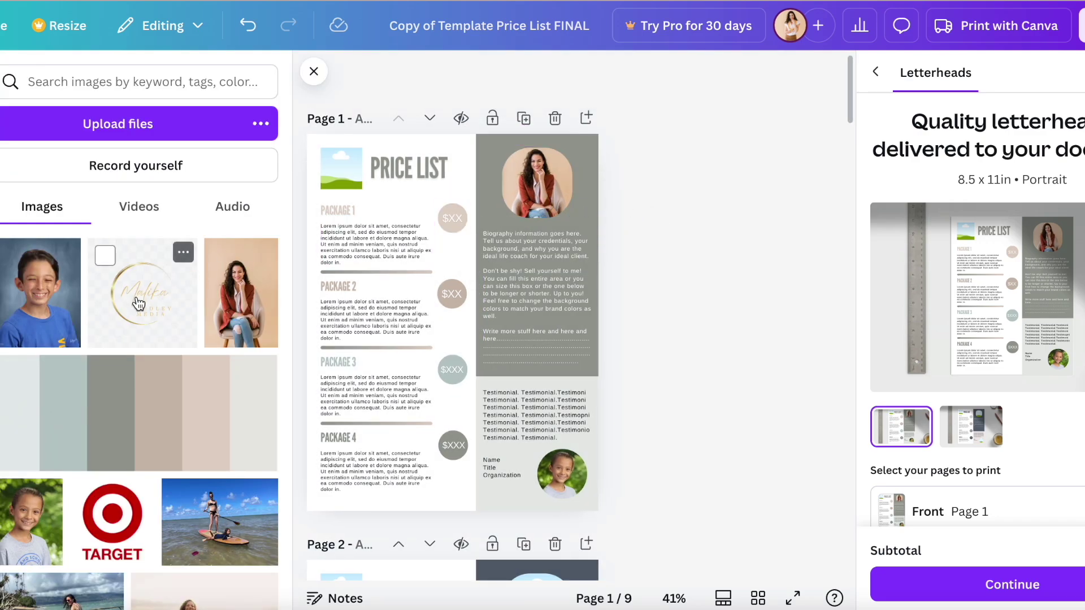
pyautogui.moveTo(138, 304); pyautogui.dragTo(348, 169)
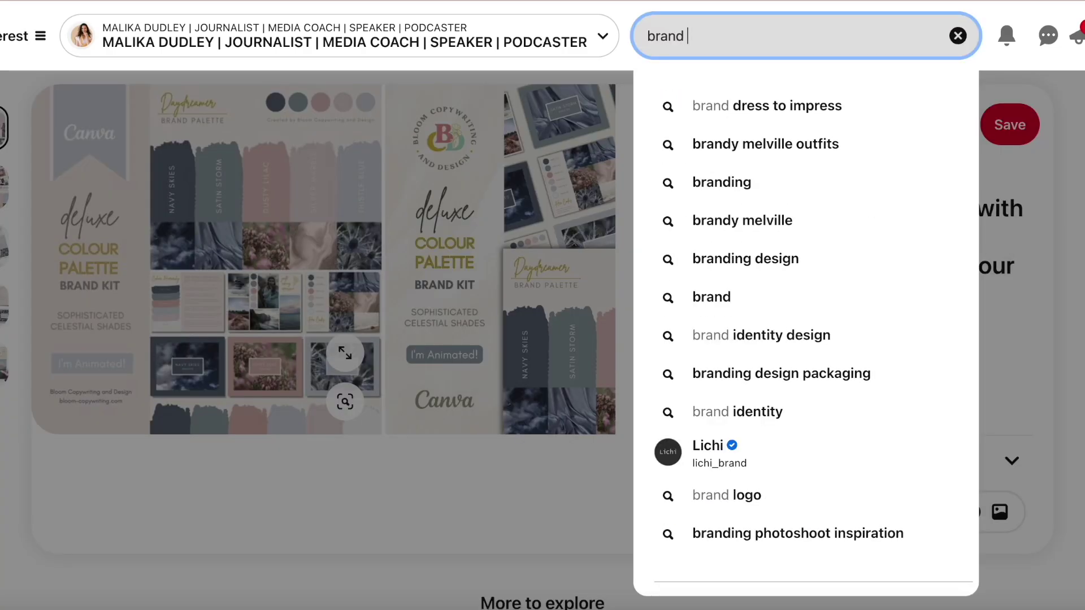
# Step: Search Pinterest for 'palette lux', open the Grey Brand Palette pin, and screenshot its swatches
pyautogui.write('pa')
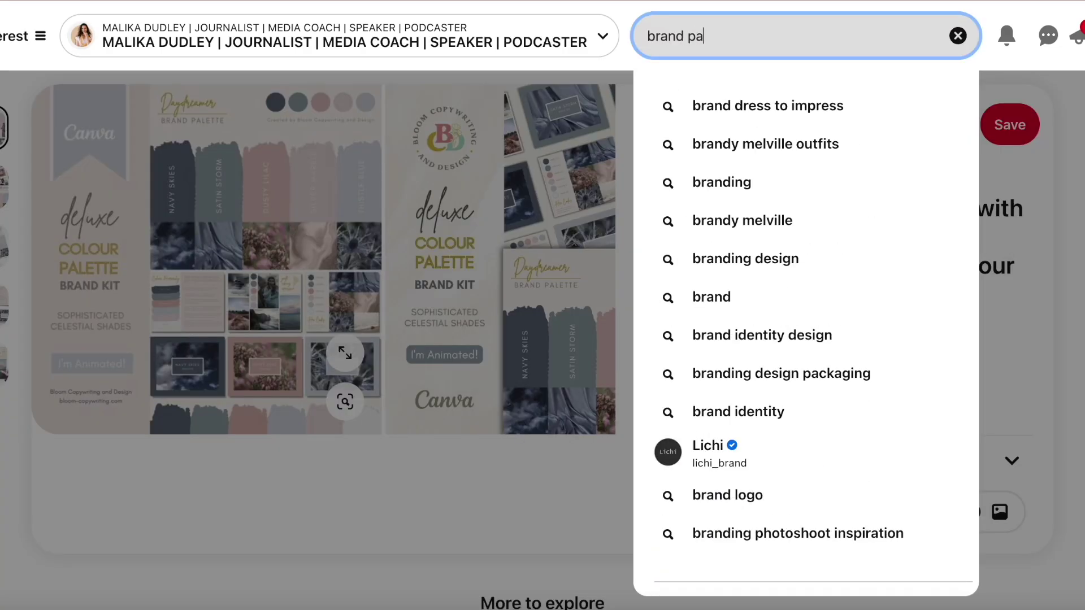
pyautogui.write('lette ')
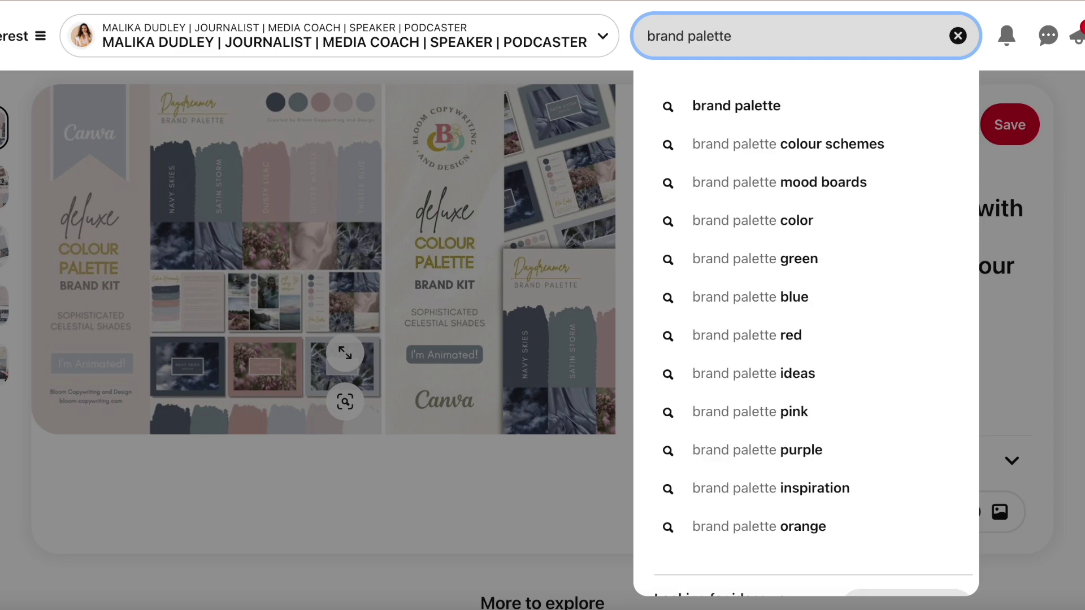
pyautogui.write('lux')
pyautogui.press('Return')
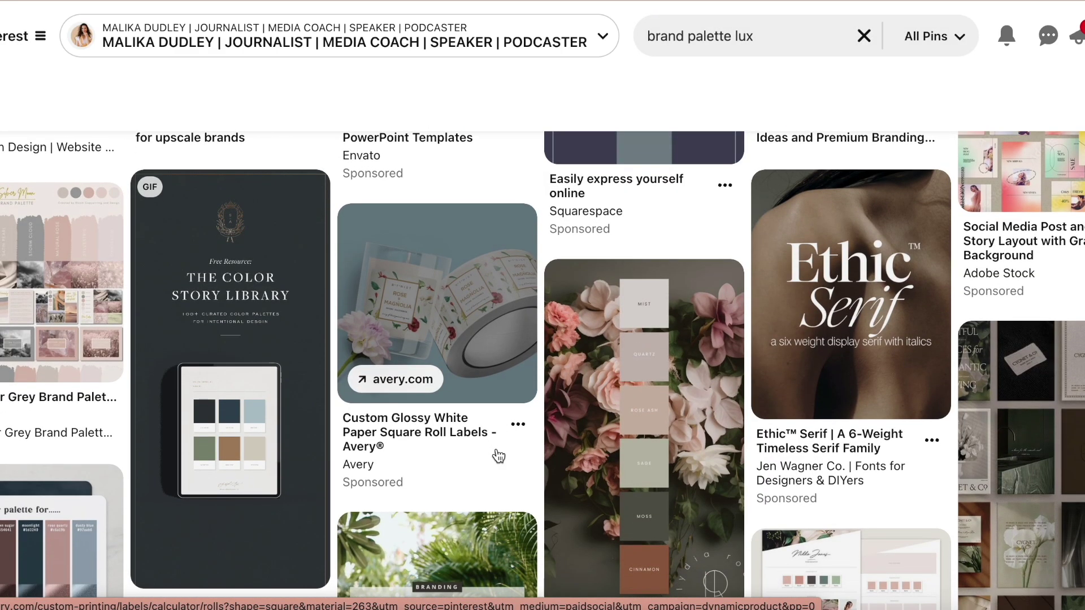
pyautogui.click(55, 293)
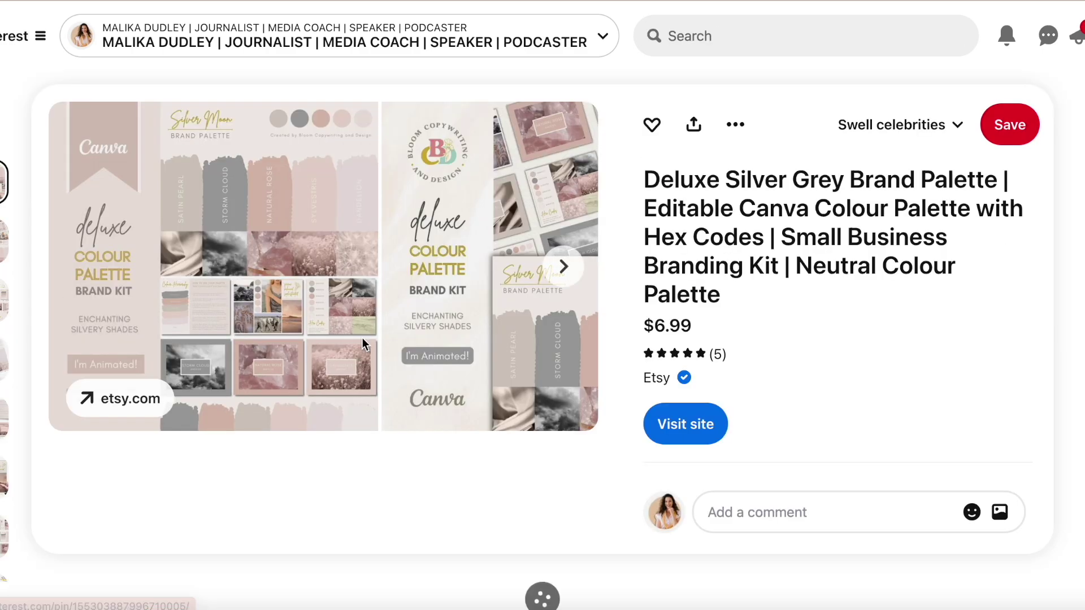
pyautogui.press('super+shift+4')
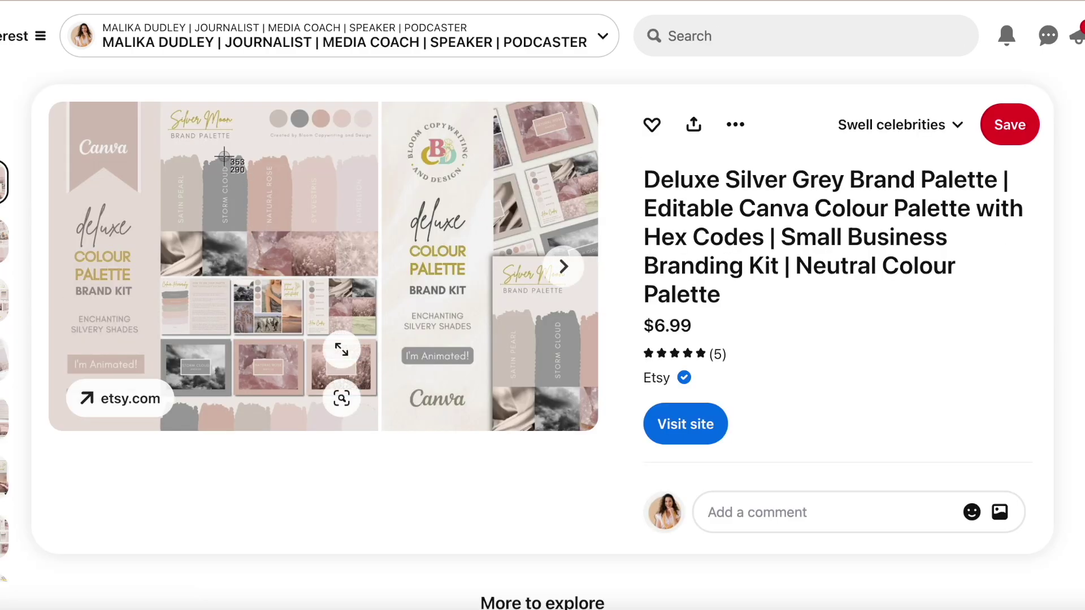
pyautogui.moveTo(161, 146); pyautogui.dragTo(382, 233)
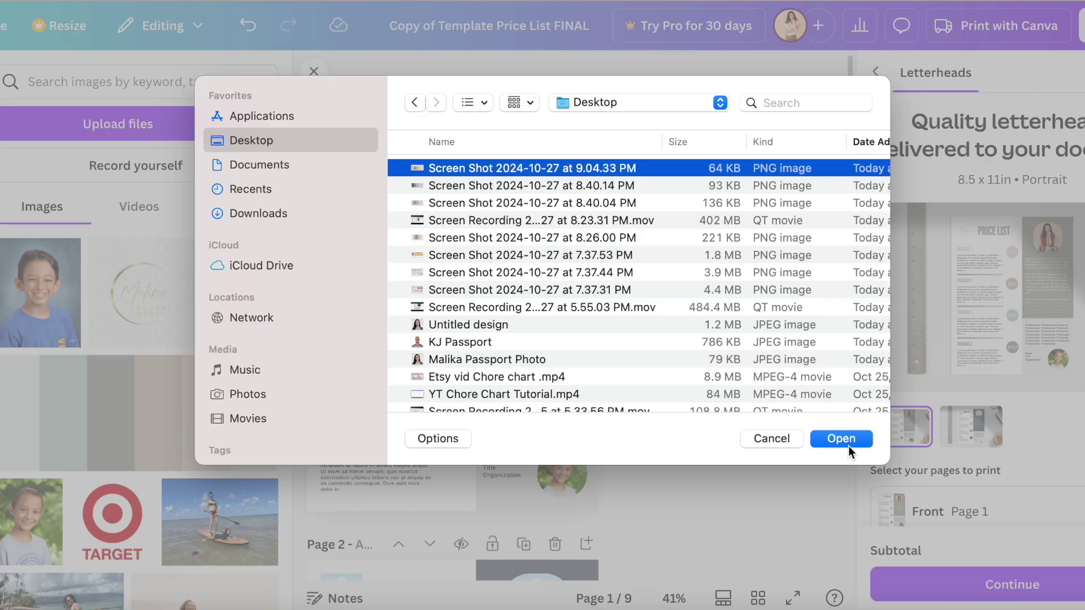
pyautogui.press('Return')
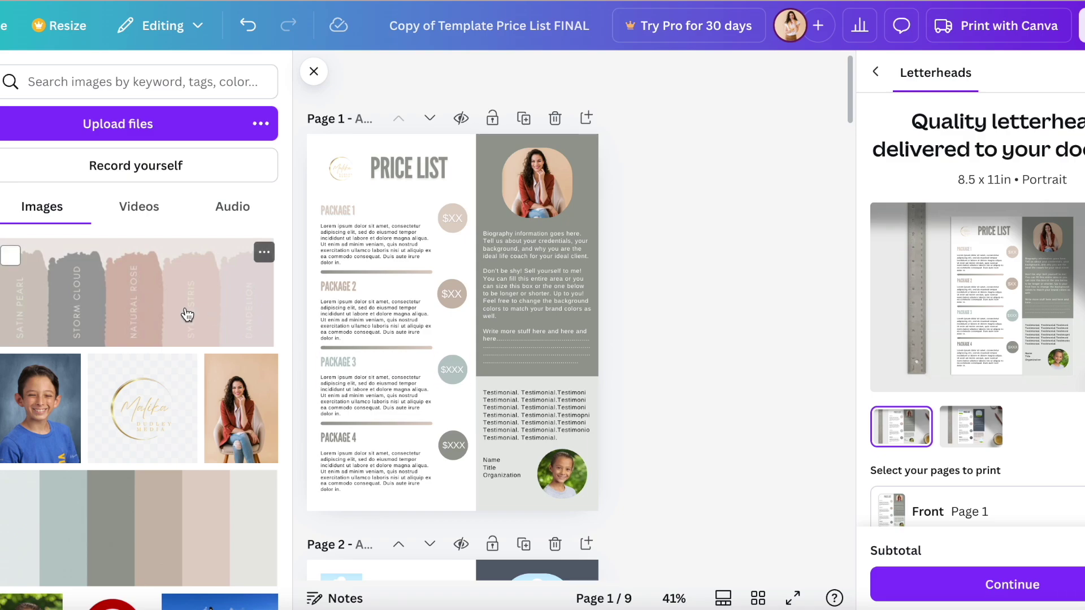
# Step: Add the palette screenshot to page 1 and fill the biography panel with #a09f9f grey
pyautogui.moveTo(187, 314); pyautogui.dragTo(540, 355)
pyautogui.scroll(-5, 143, 406)
pyautogui.click(484, 164)
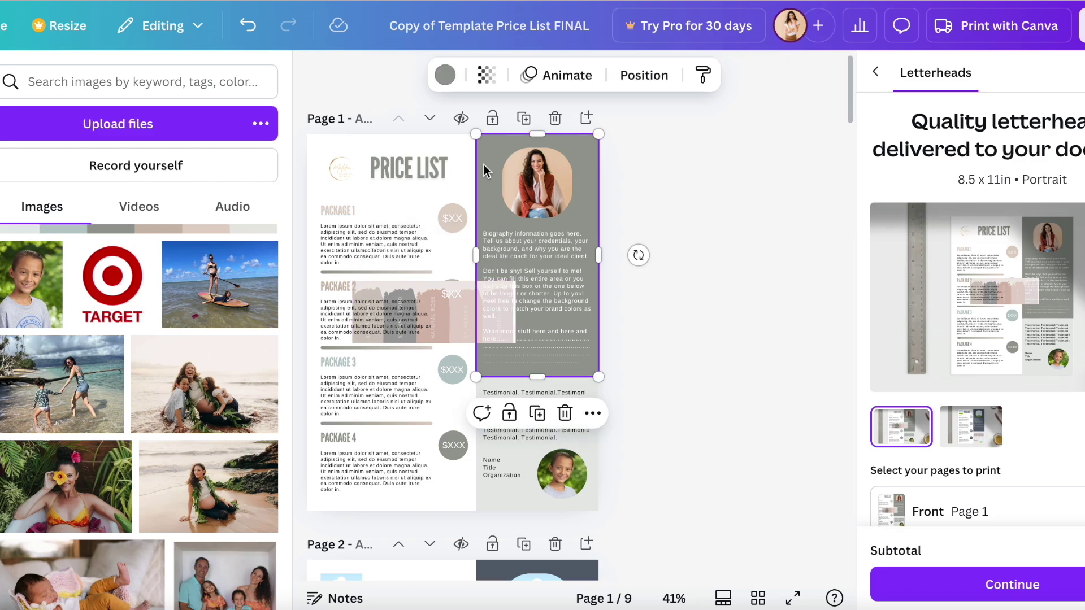
pyautogui.click(445, 75)
pyautogui.scroll(-10, 70, 440)
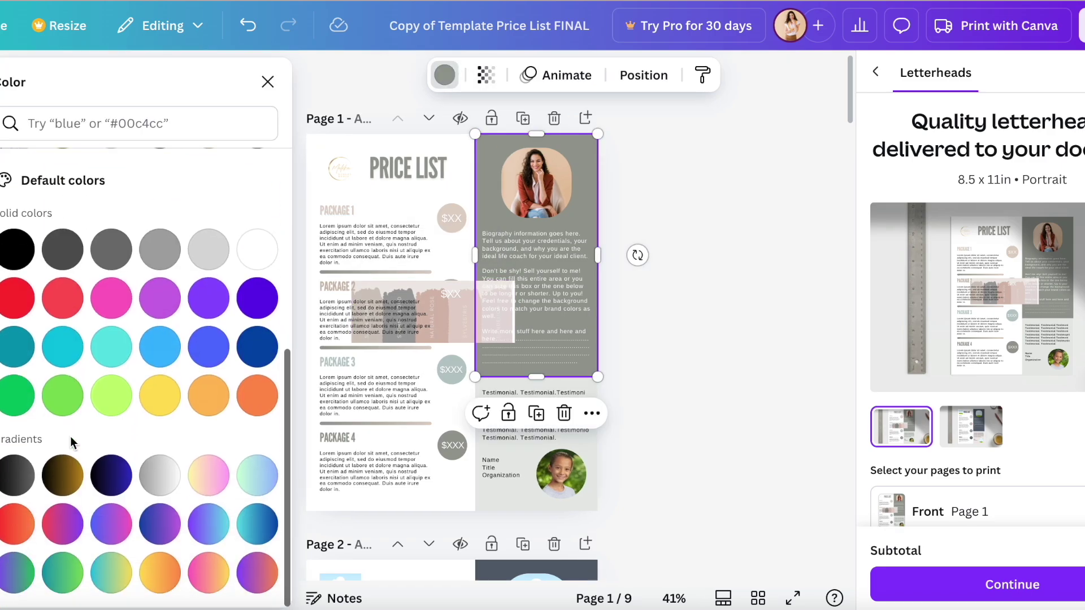
pyautogui.scroll(3, 70, 440)
pyautogui.scroll(3, 71, 439)
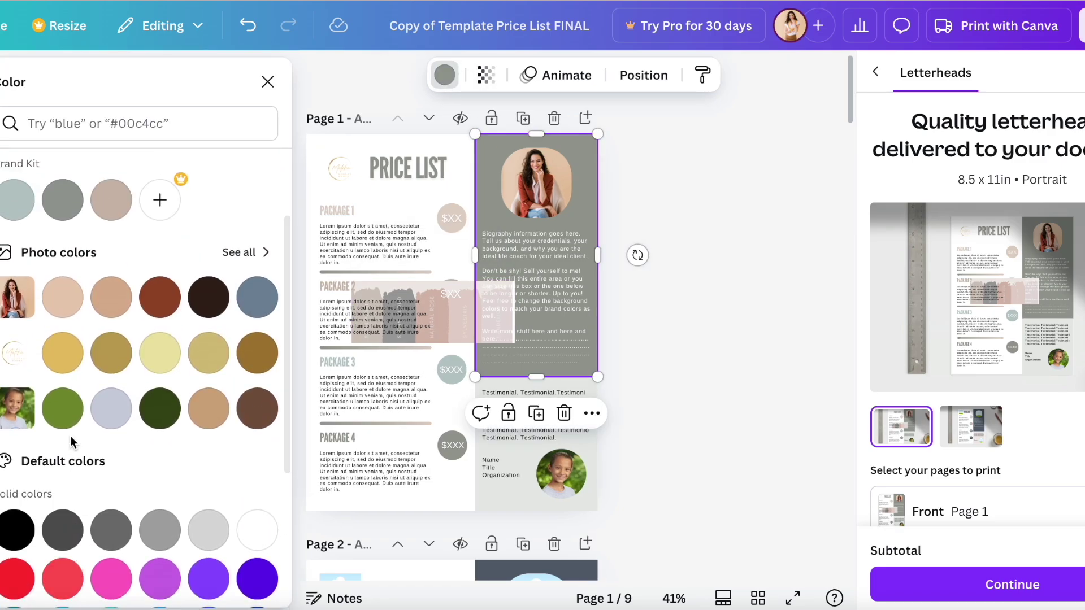
pyautogui.scroll(1, 216, 368)
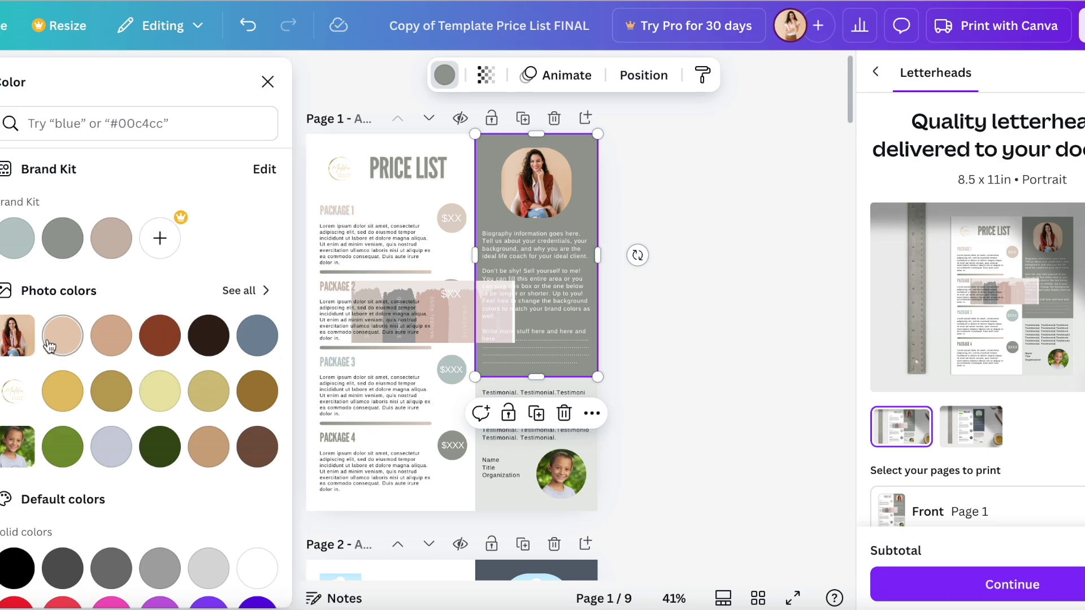
pyautogui.click(249, 290)
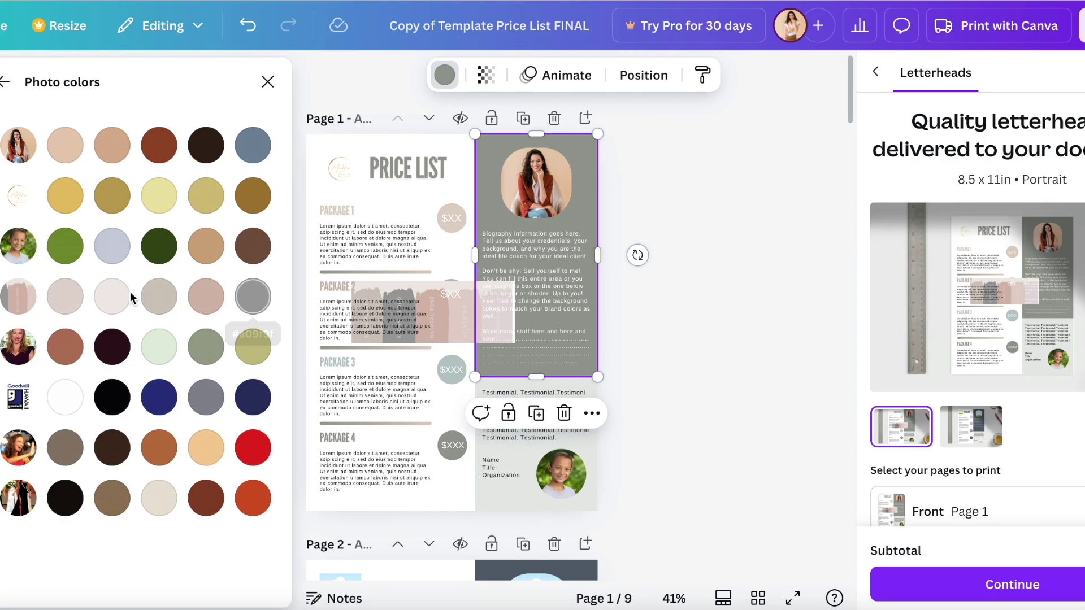
pyautogui.click(256, 297)
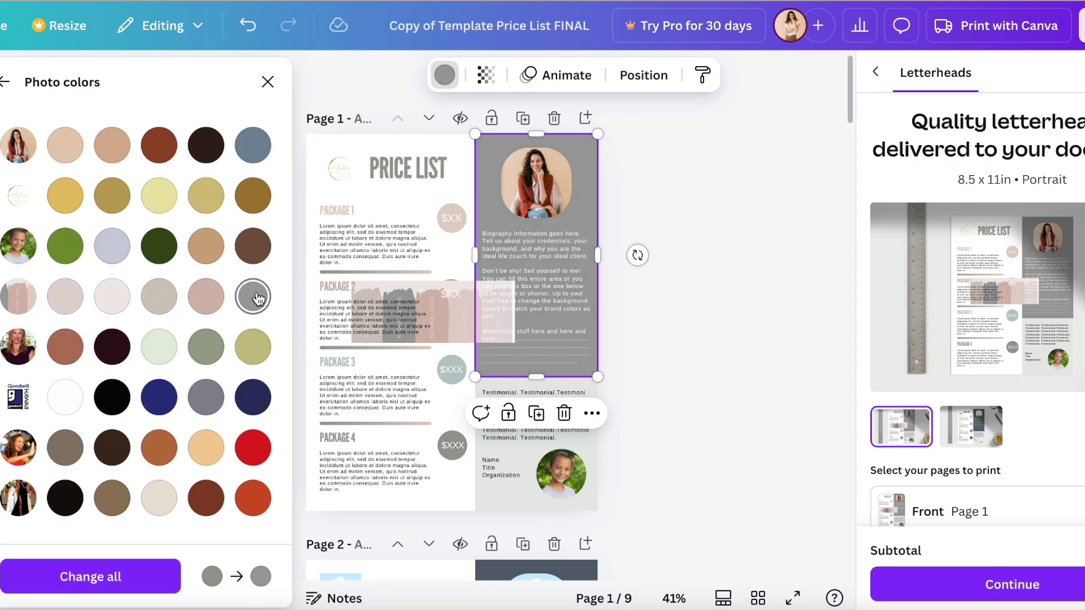
pyautogui.click(497, 495)
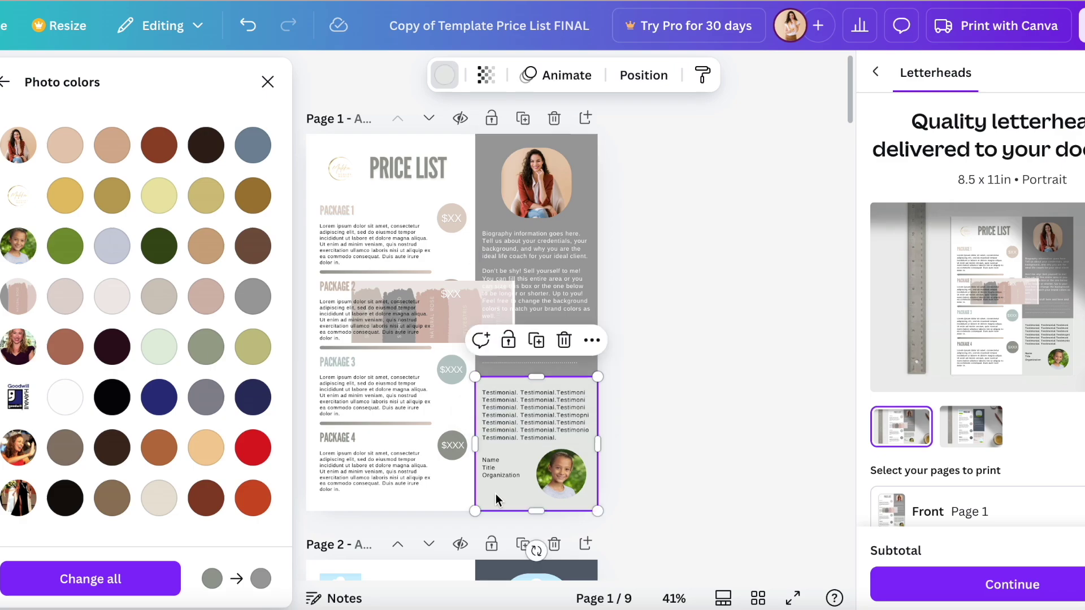
# Step: Colour the testimonial box and the first price circle #e3d6d2 pink
pyautogui.click(112, 301)
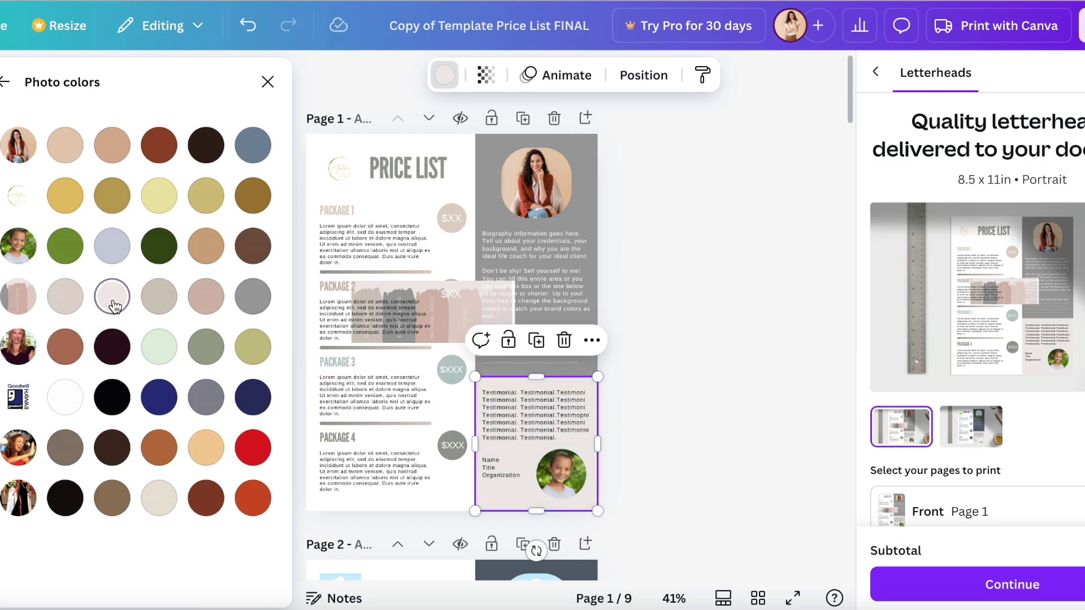
pyautogui.click(453, 227)
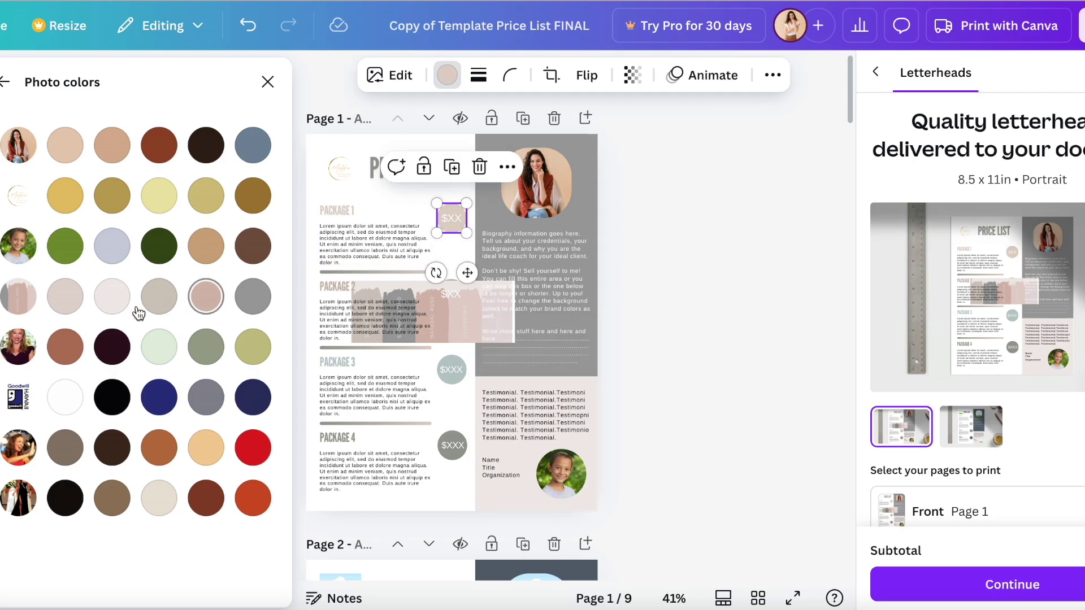
pyautogui.click(66, 299)
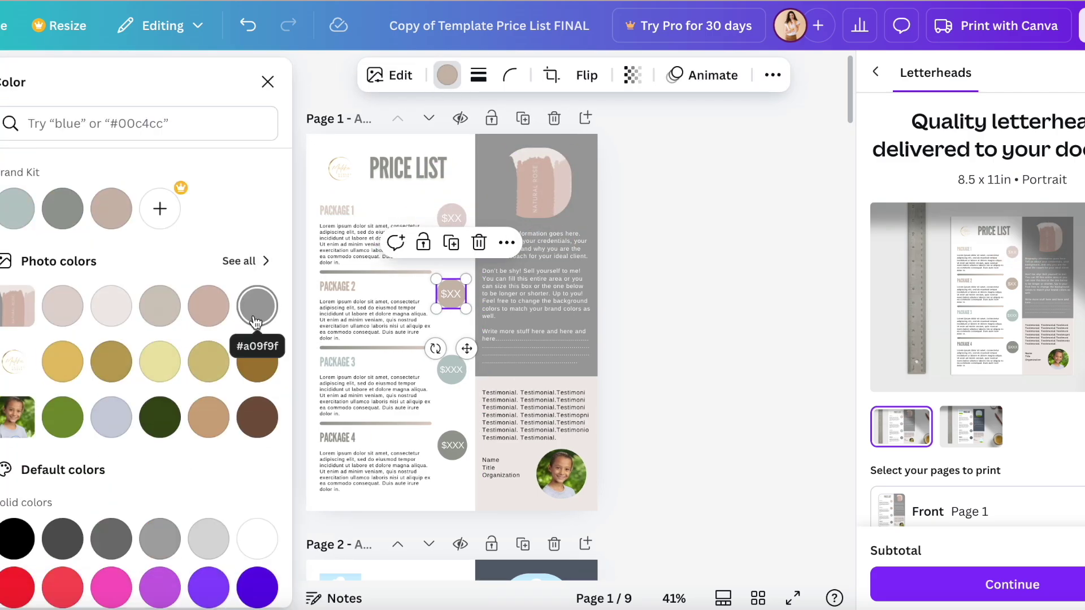
# Step: Recolour the package divider lines #a09f9f grey, with #e3d6d2 pink as the second colour
pyautogui.click(434, 75)
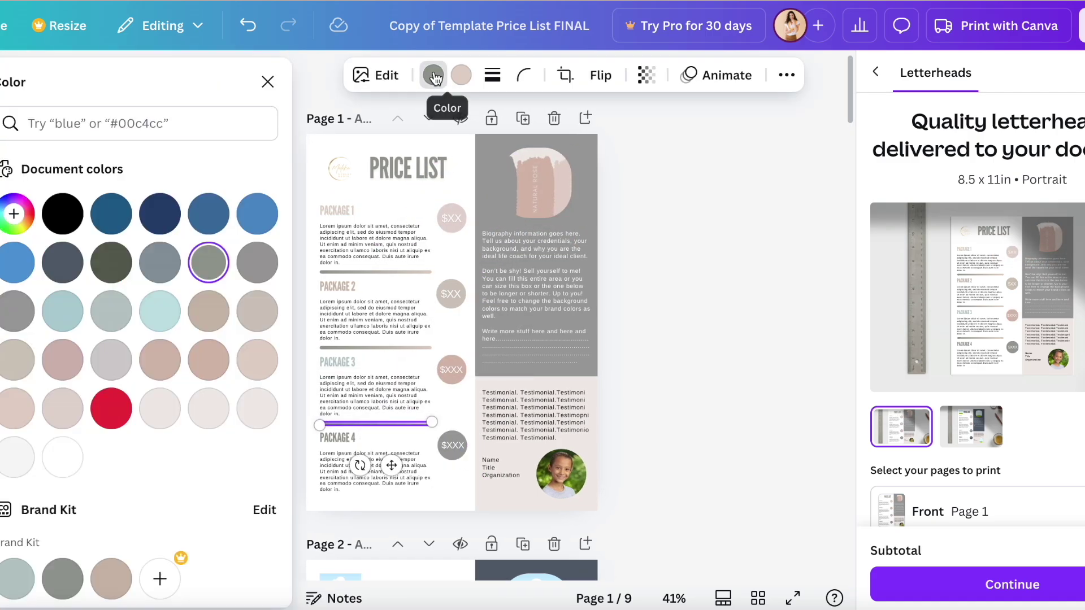
pyautogui.scroll(-3, 118, 442)
pyautogui.scroll(-3, 119, 442)
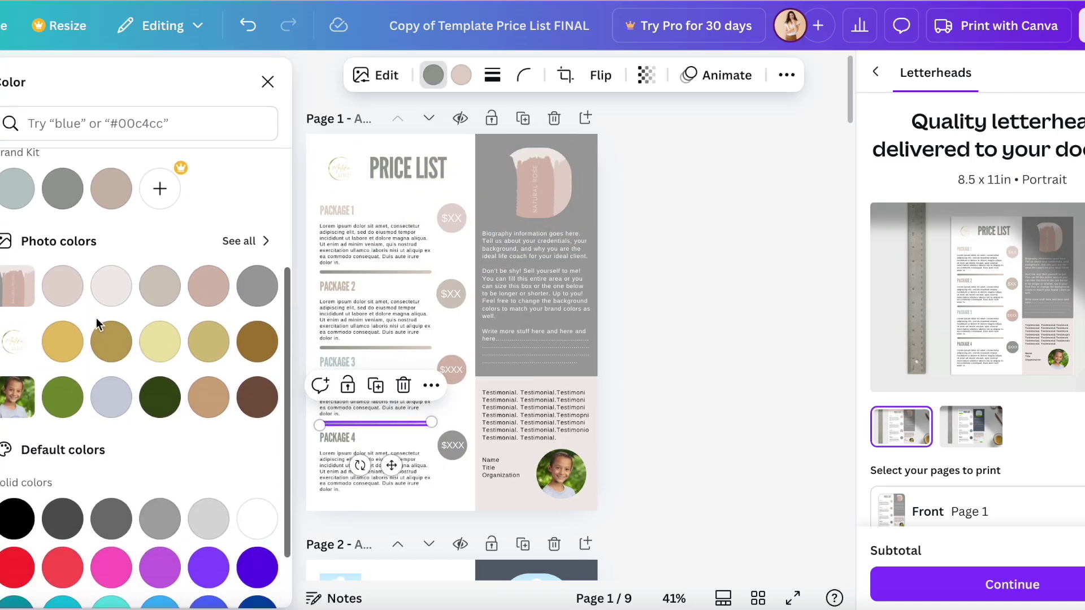
pyautogui.click(277, 291)
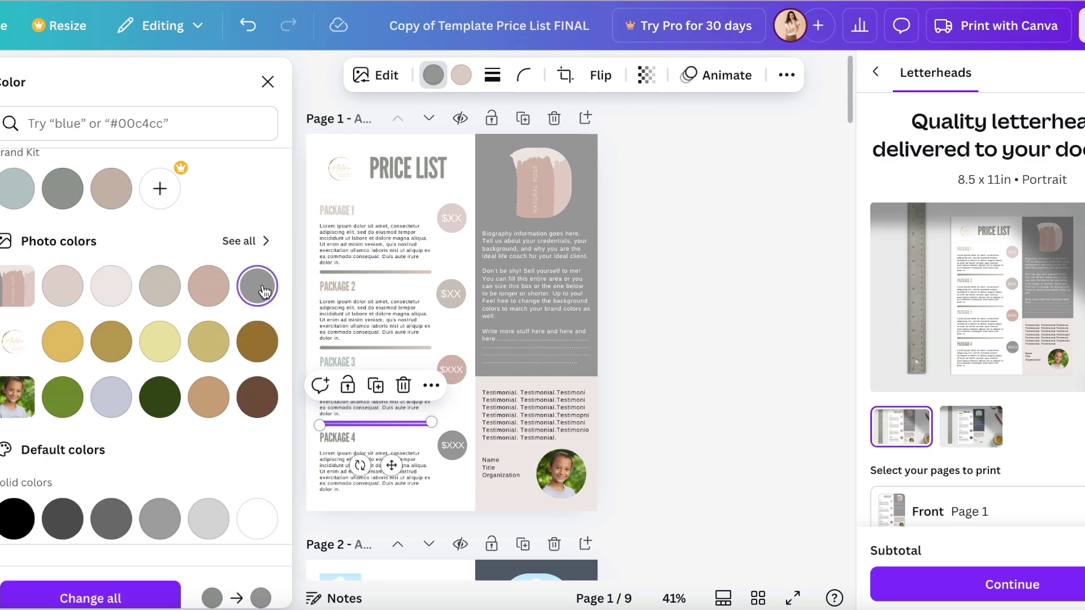
pyautogui.click(461, 78)
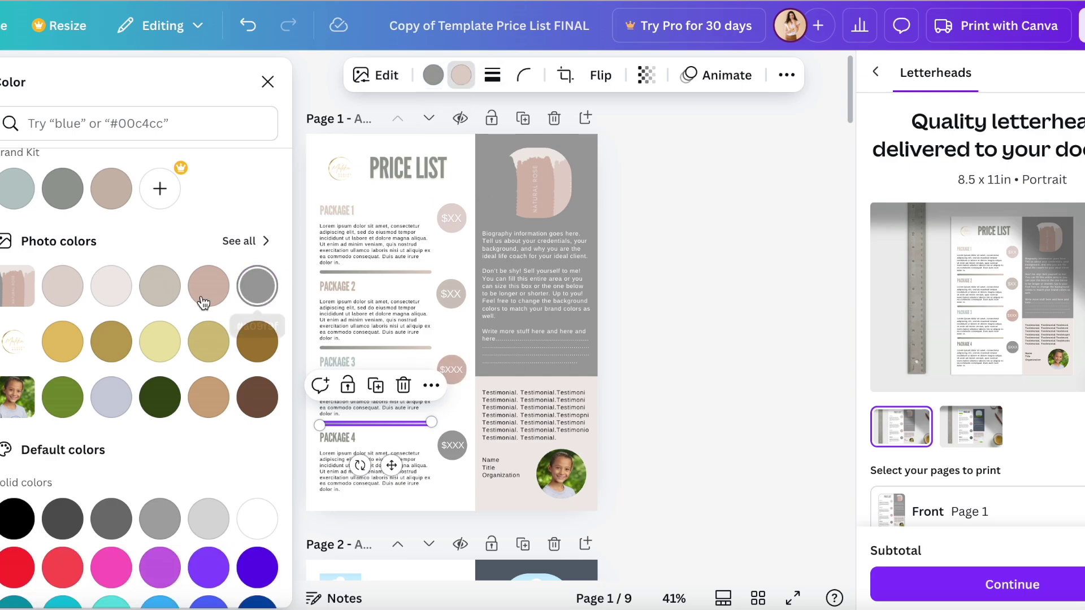
pyautogui.click(68, 294)
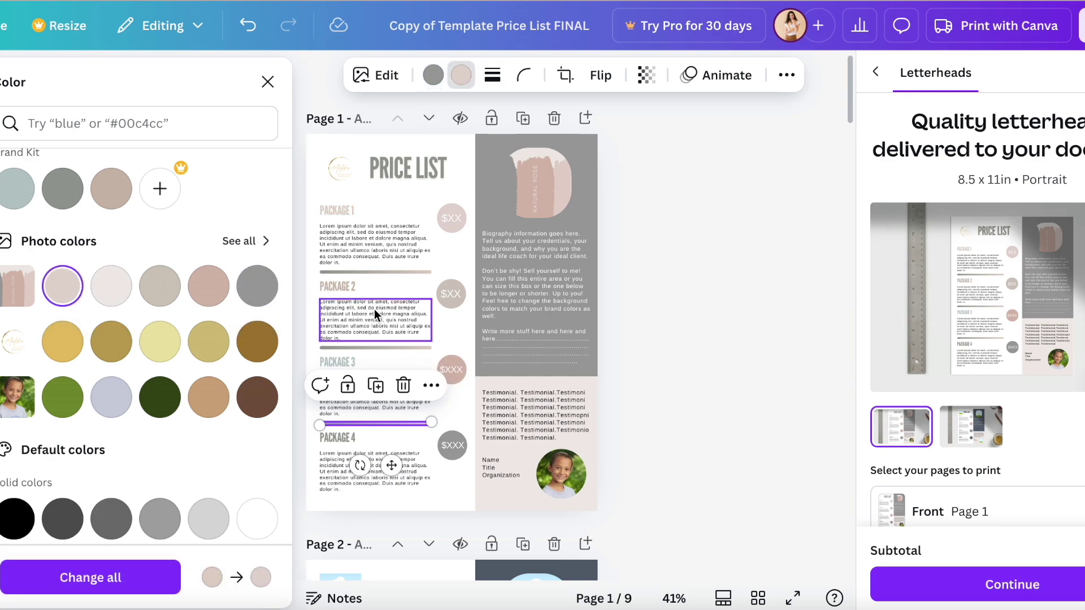
pyautogui.click(338, 348)
pyautogui.click(265, 284)
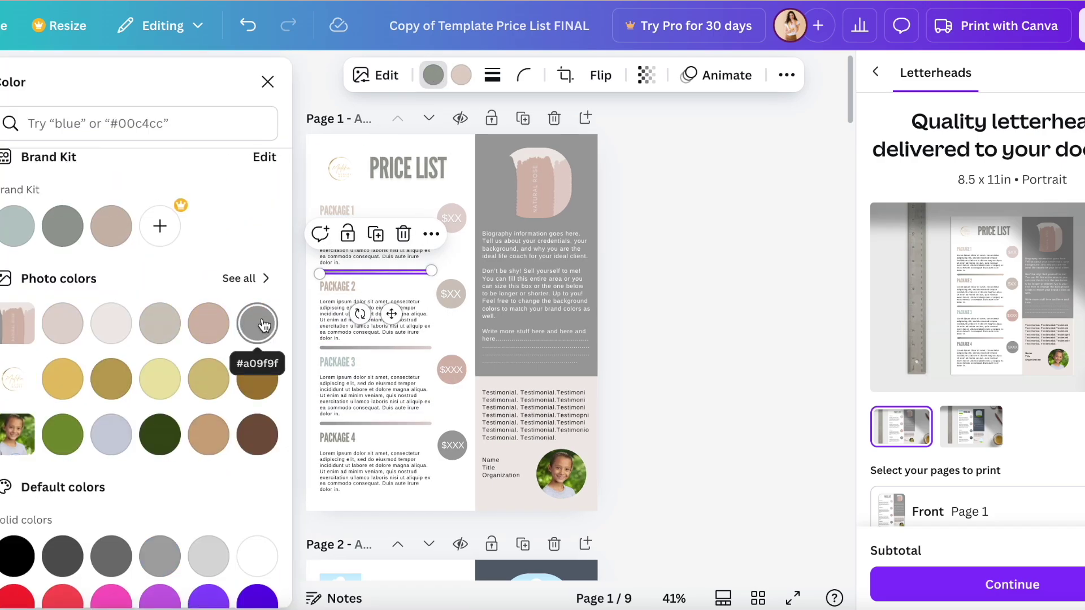
pyautogui.click(338, 438)
# Step: Delete pages 8 down to 2, leaving only the blue Life Coach price list page
pyautogui.click(68, 346)
pyautogui.click(762, 368)
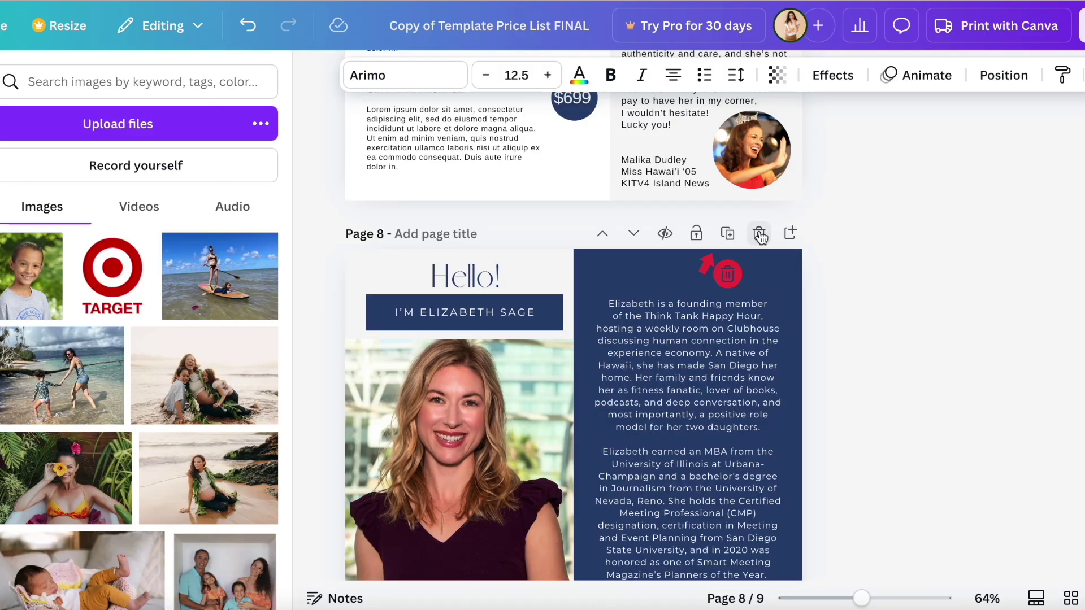
pyautogui.click(759, 232)
pyautogui.click(759, 232)
pyautogui.click(760, 237)
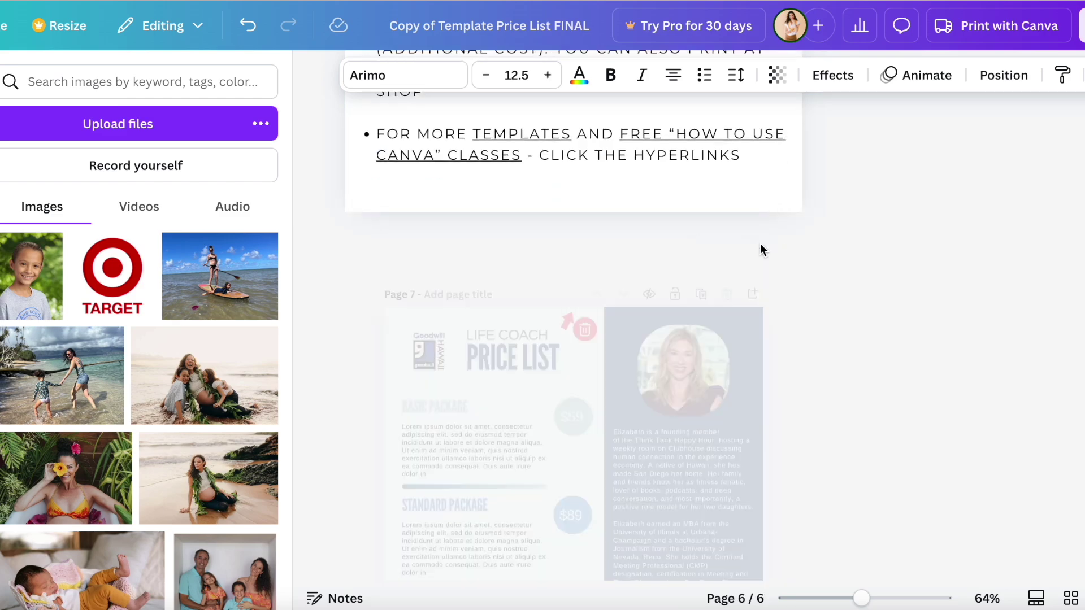
pyautogui.click(761, 242)
pyautogui.click(758, 249)
pyautogui.click(758, 254)
pyautogui.click(756, 258)
pyautogui.click(756, 259)
# Step: Check that the single Life Coach page remains, then bring up the share options
pyautogui.scroll(-3, 802, 378)
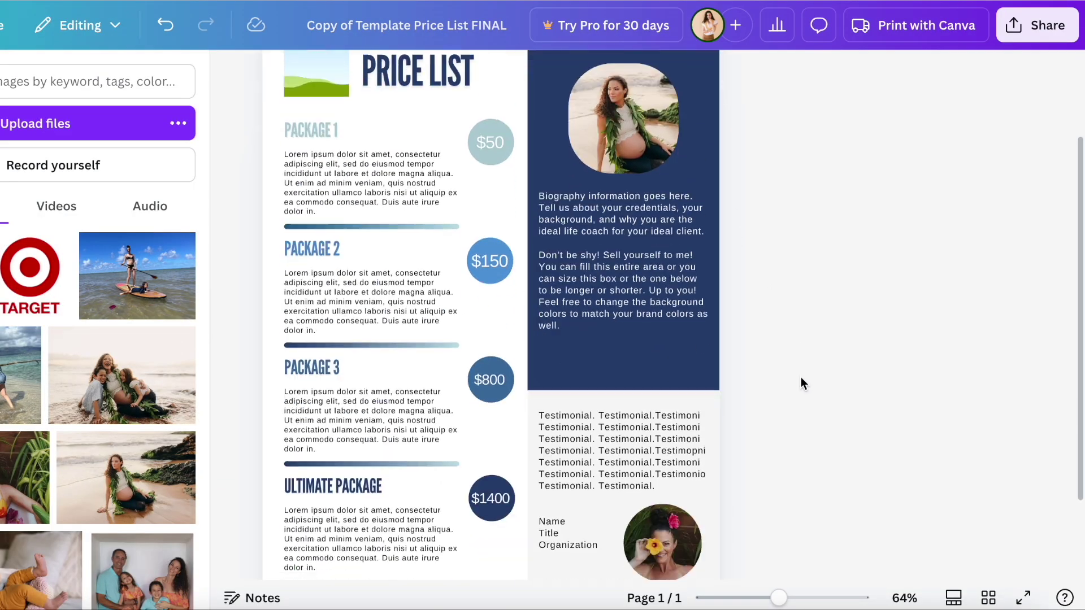
pyautogui.scroll(1, 802, 378)
pyautogui.scroll(-1, 801, 378)
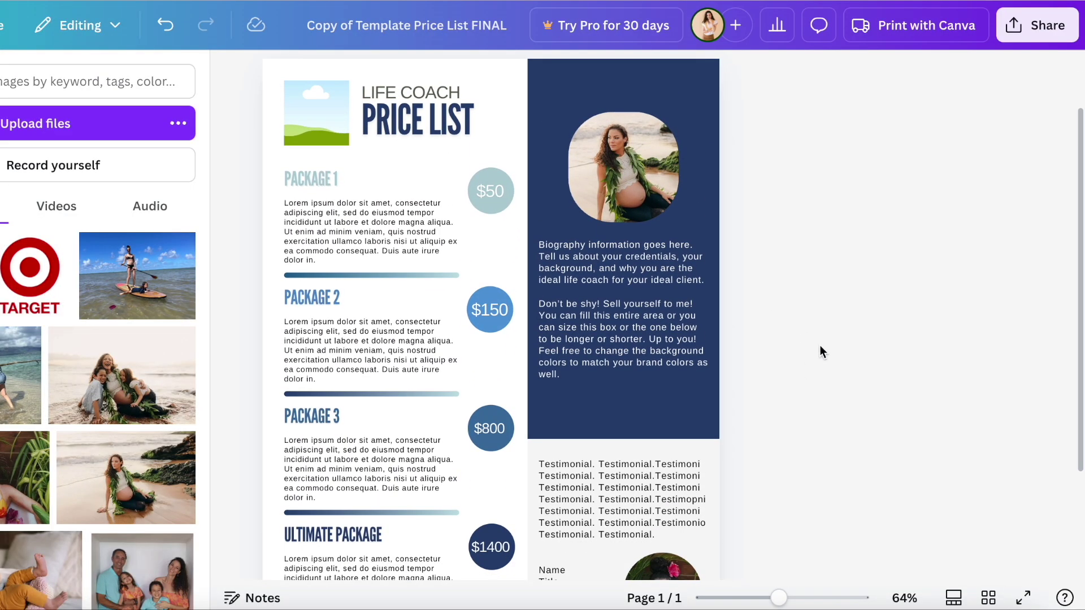
pyautogui.click(1032, 27)
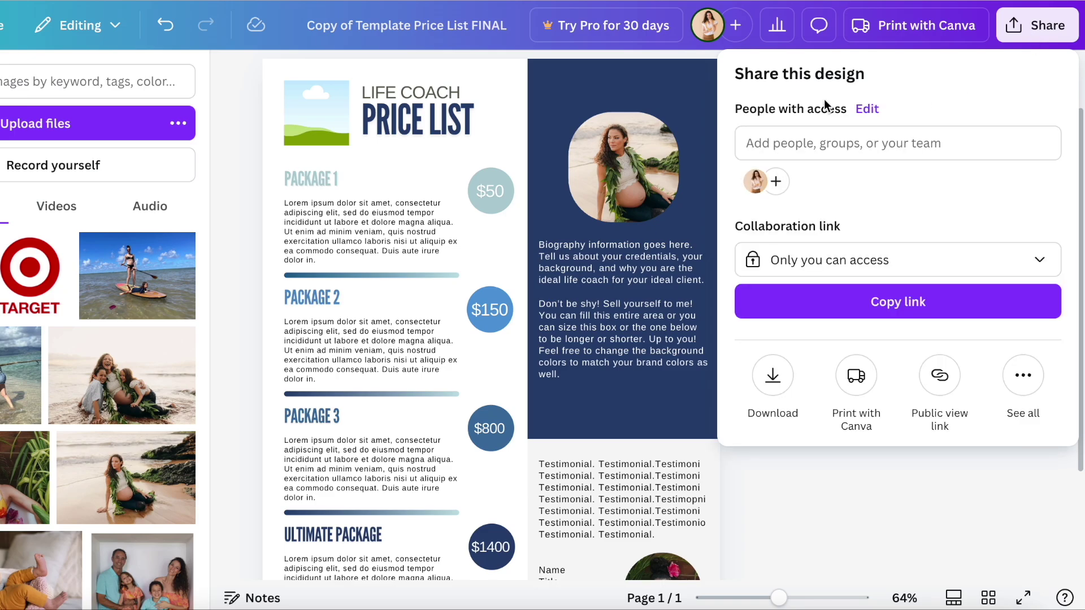
# Step: Set the download file type to JPG, then return to the sharing options
pyautogui.click(775, 377)
pyautogui.click(860, 148)
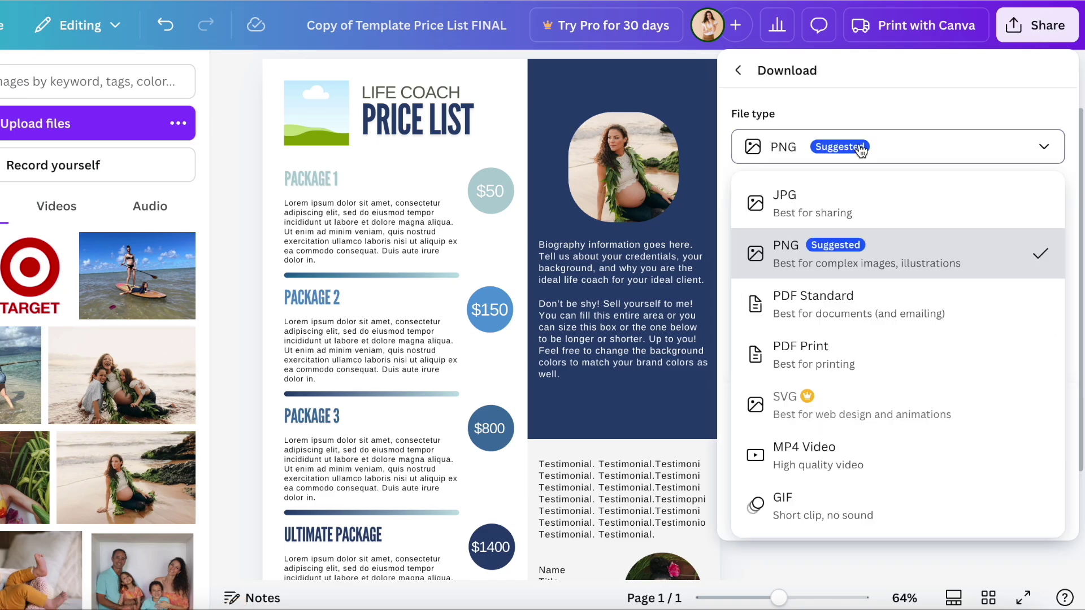
pyautogui.click(836, 211)
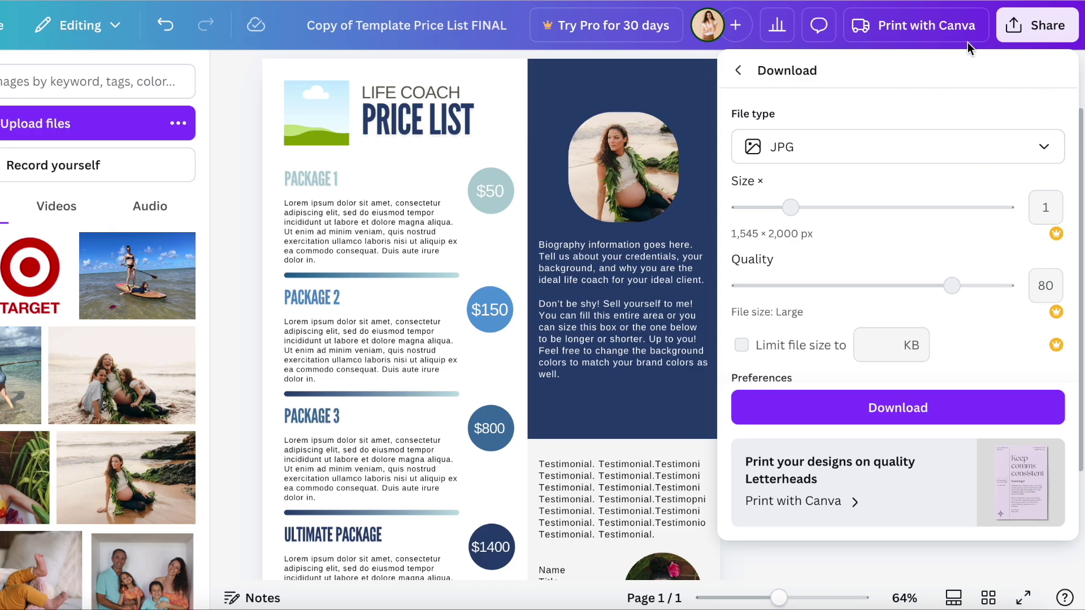
pyautogui.click(740, 72)
# Step: Generate a live embed code and link for the one-page price list
pyautogui.click(940, 375)
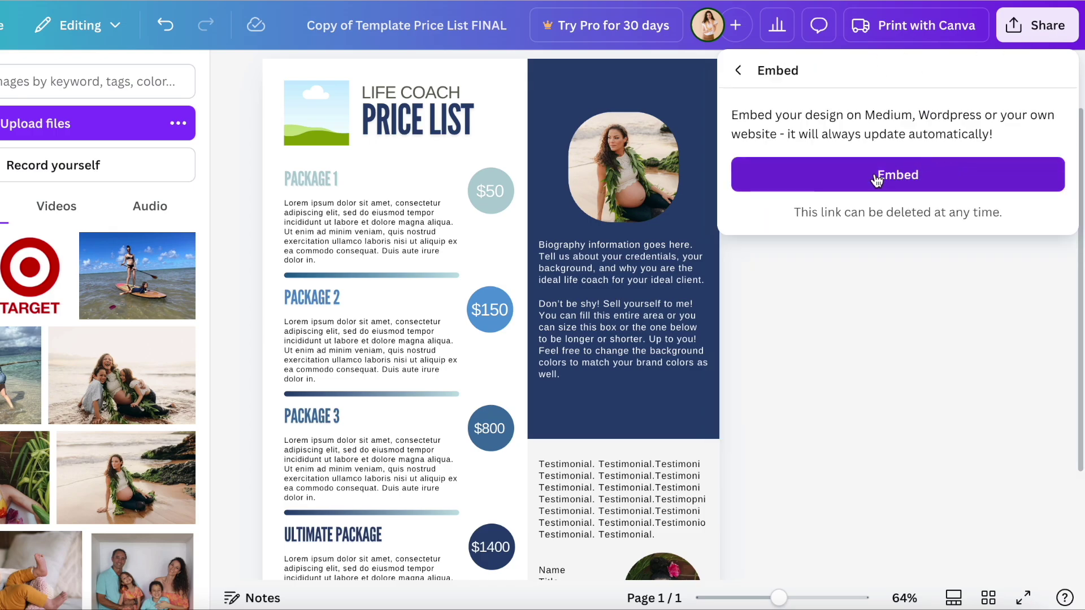
pyautogui.click(911, 177)
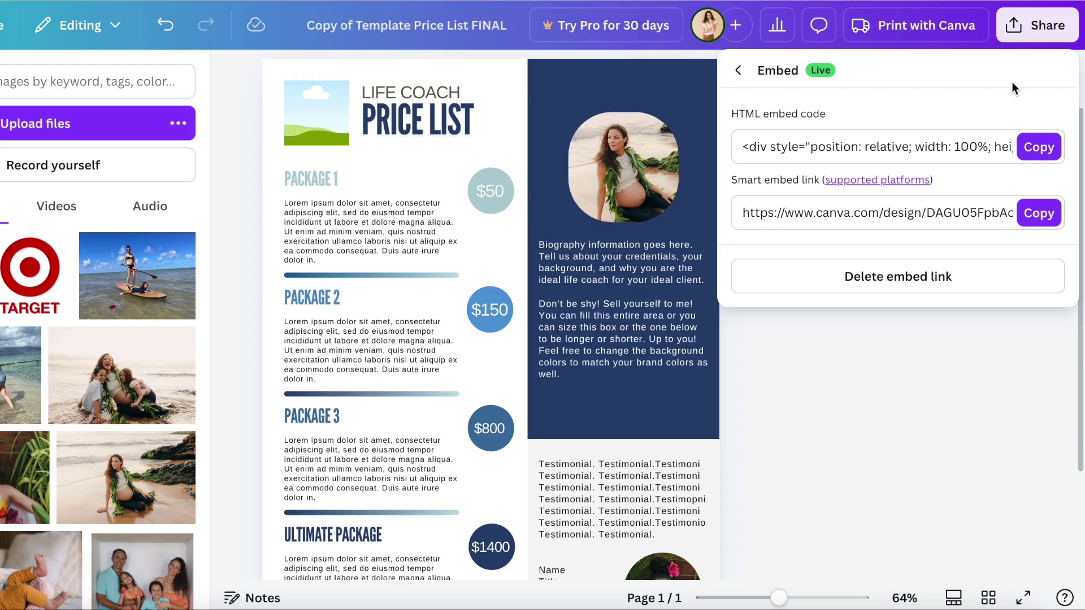
pyautogui.click(740, 72)
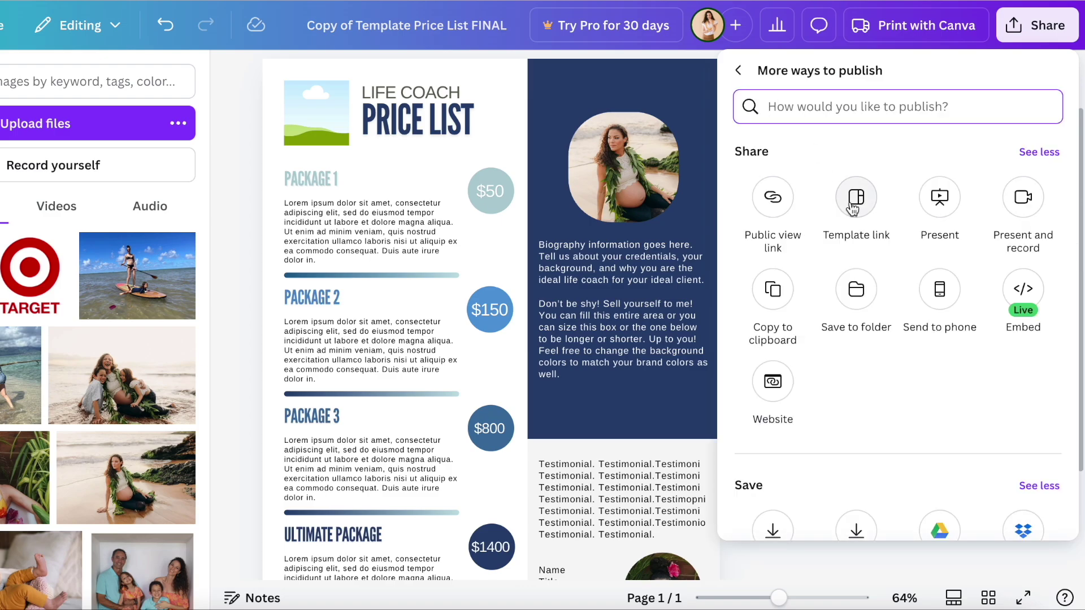